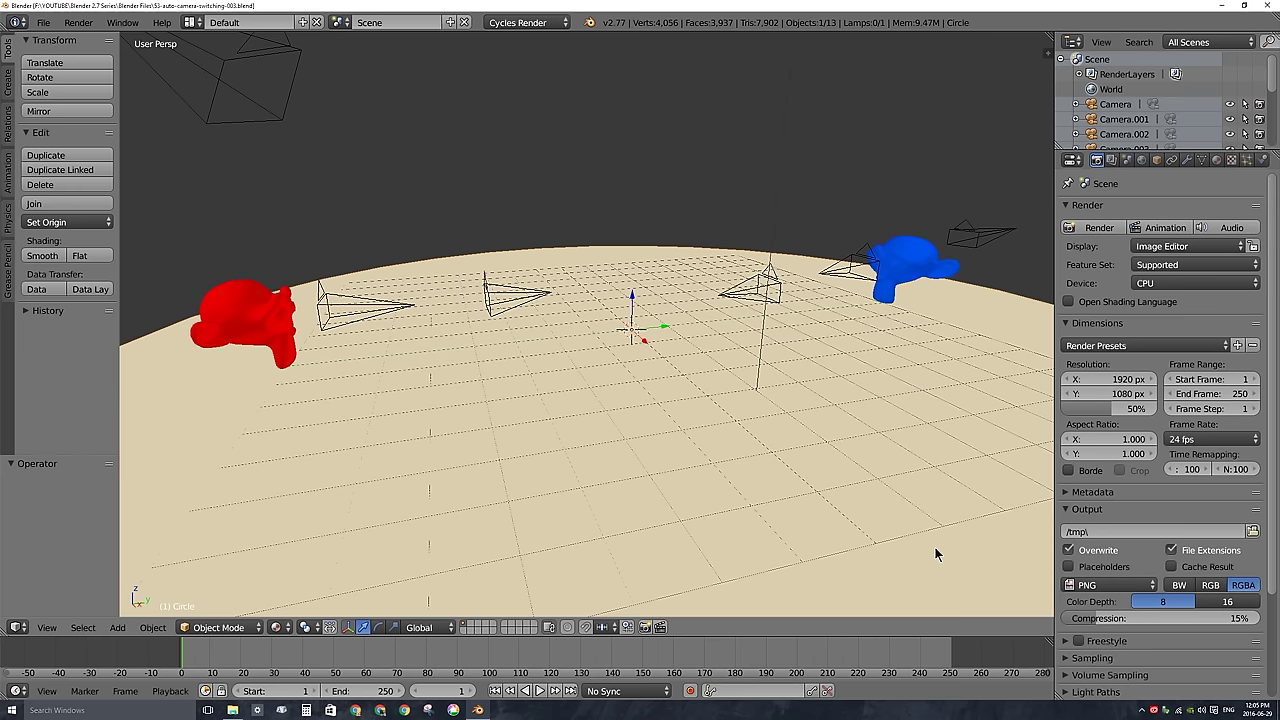
Select the red Suzanne, then the blue Suzanne
right_click(268, 306)
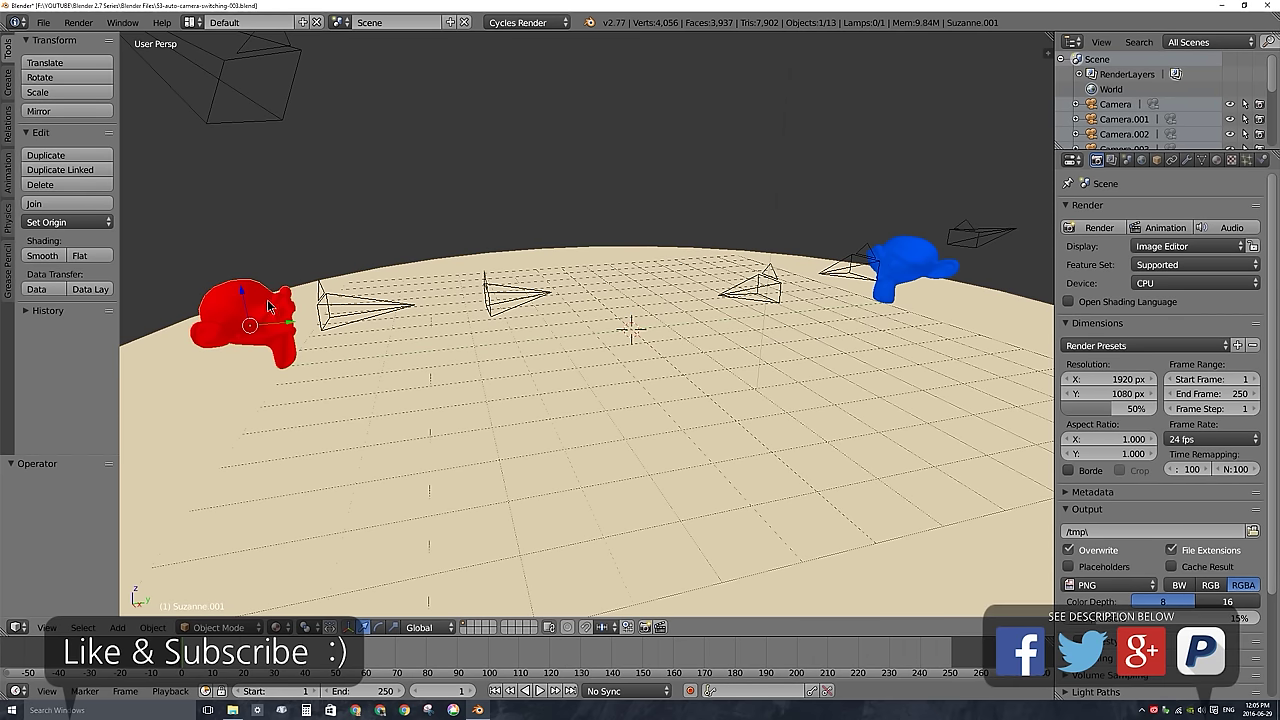
right_click(902, 262)
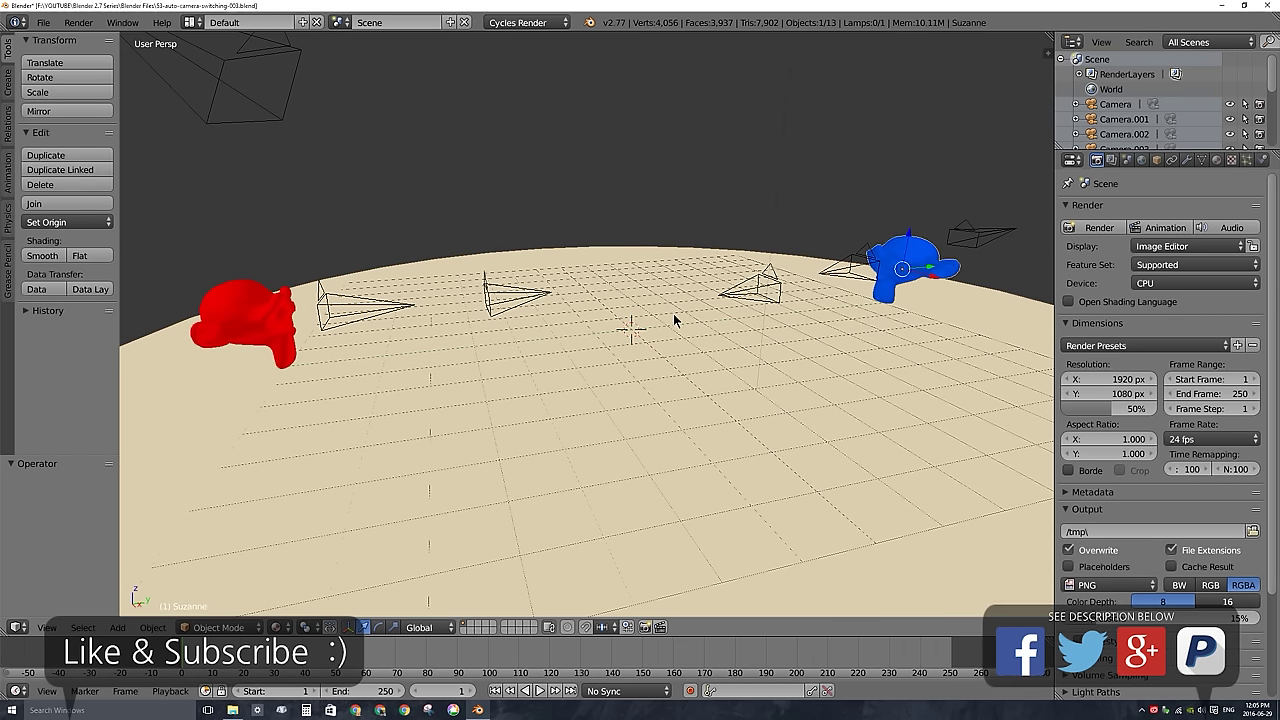
Zoom out the 3D view and select all objects, including the plate, monkeys and cameras
scroll(673, 313, "down", 5)
key("a")
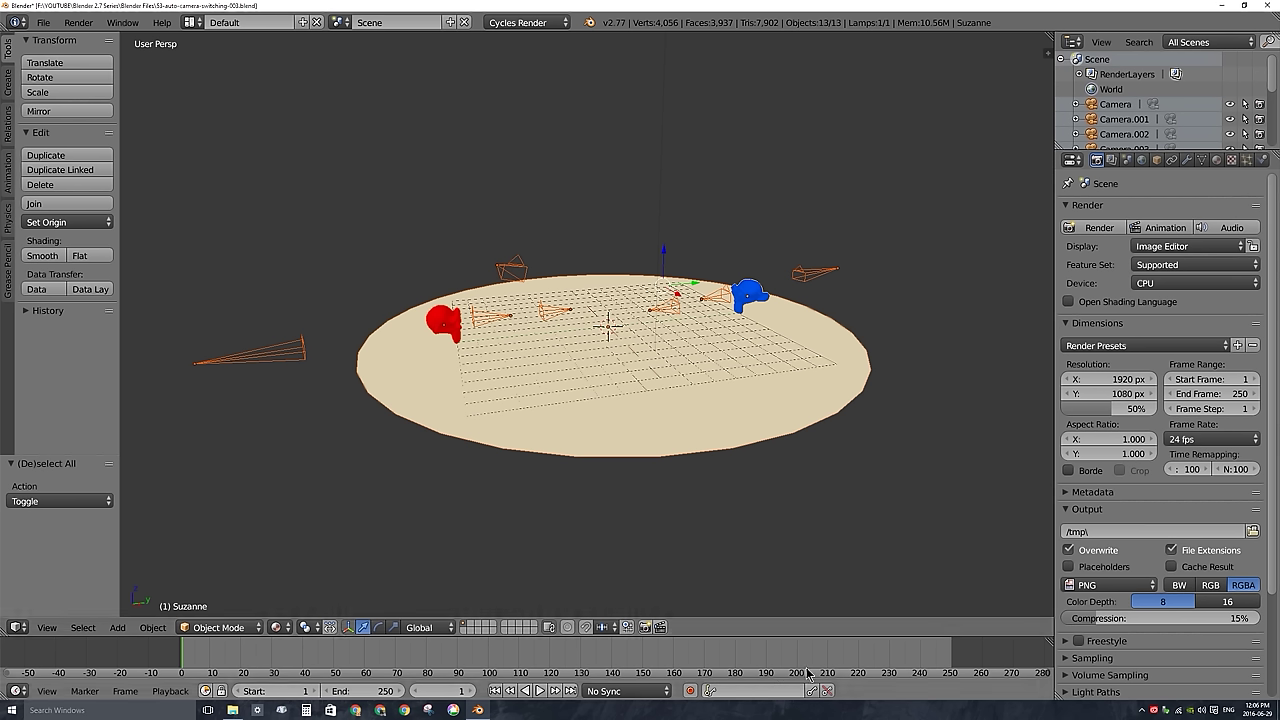
Merge the thin timeline into the 3D view and make the new lower area a Timeline editor
left_click_drag(1050, 640, 1050, 677)
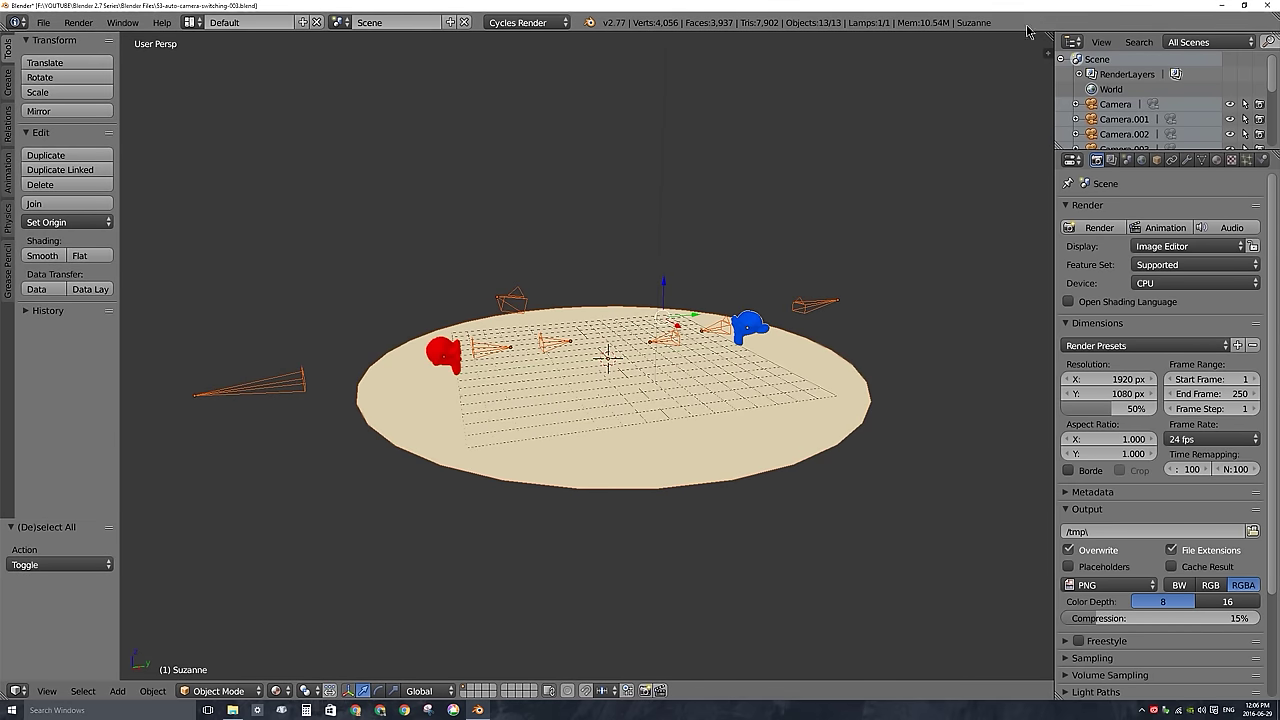
left_click_drag(1052, 36, 370, 570)
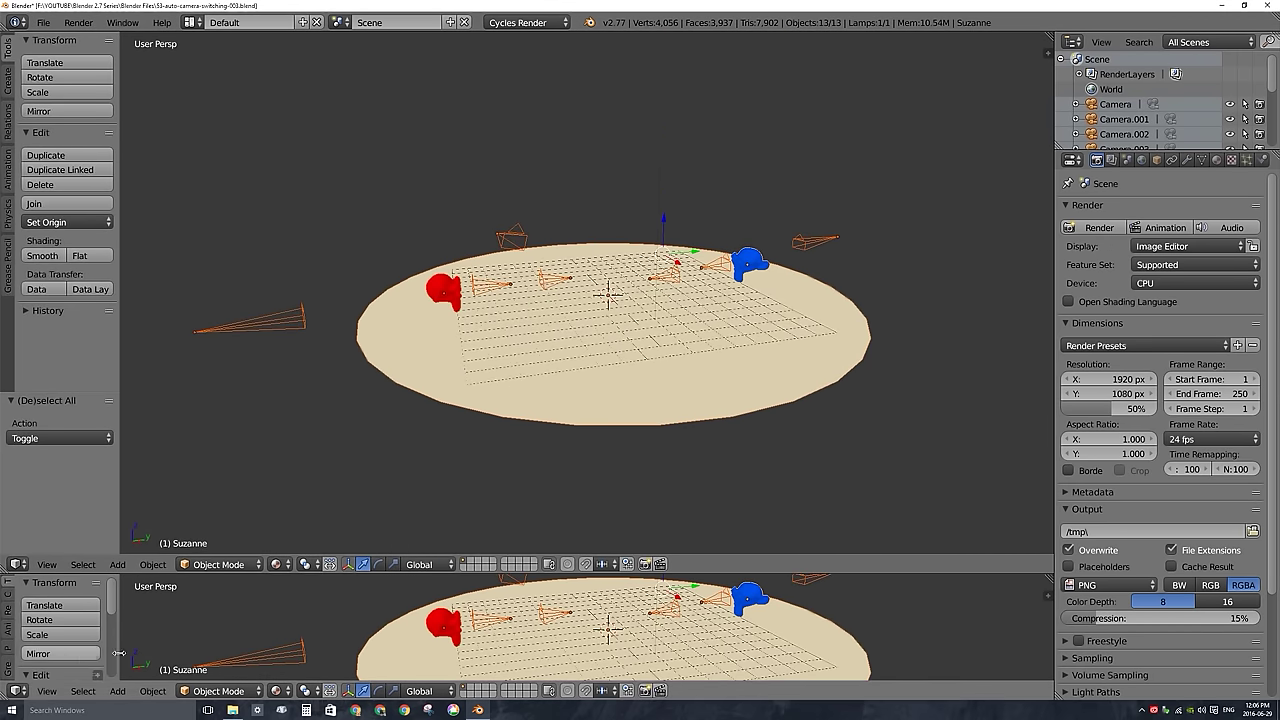
left_click(20, 690)
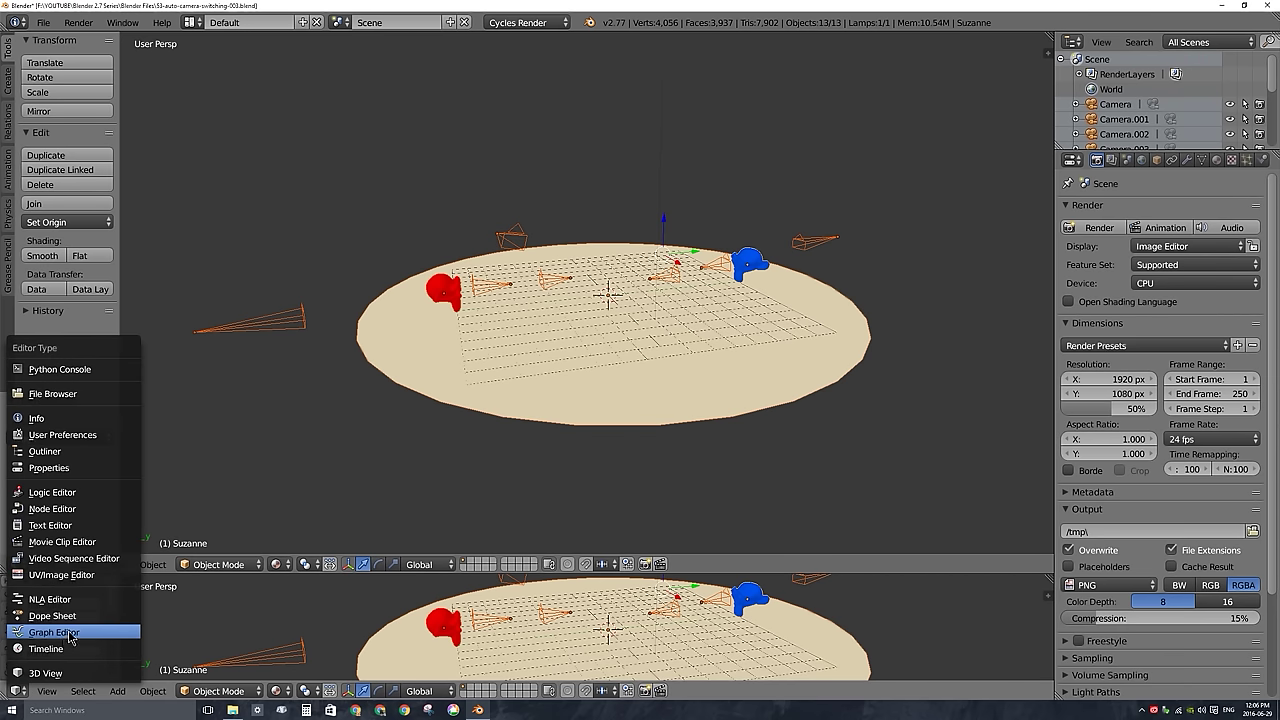
left_click(50, 649)
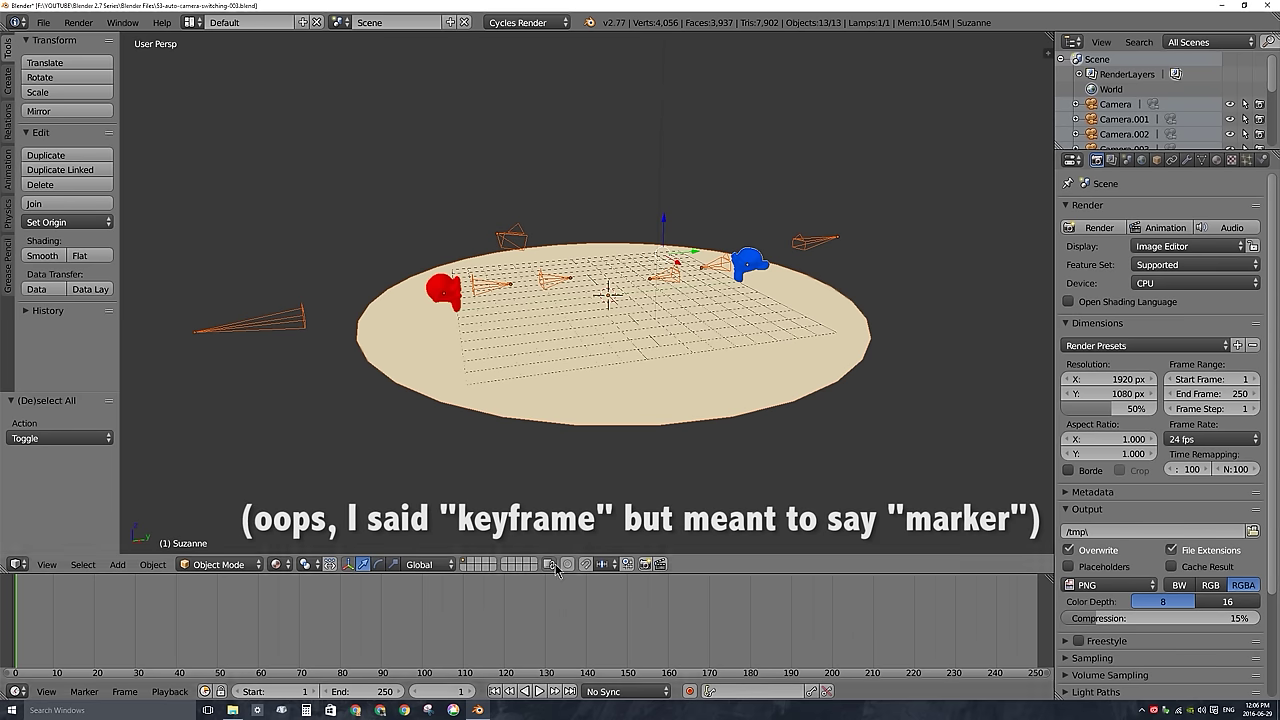
Check the left and top cameras, reselect everything, and orbit toward a top-down view of the plate
right_click(302, 322)
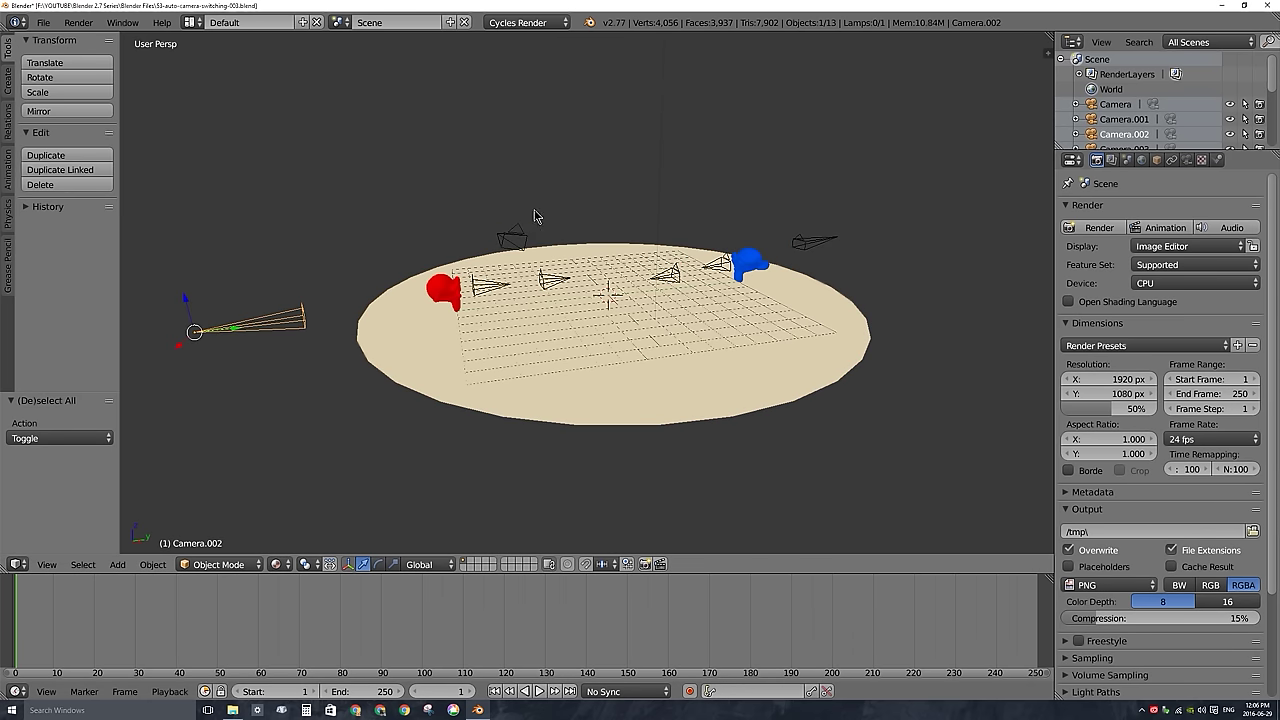
right_click(511, 237)
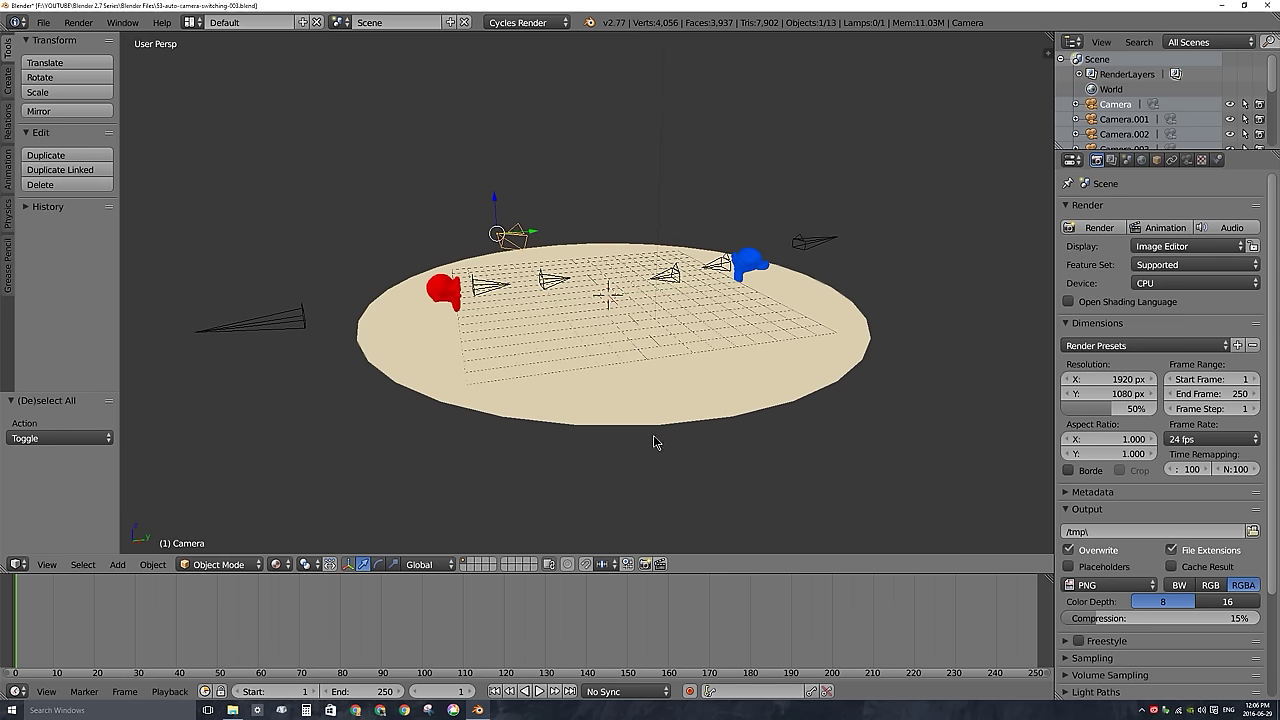
key("a")
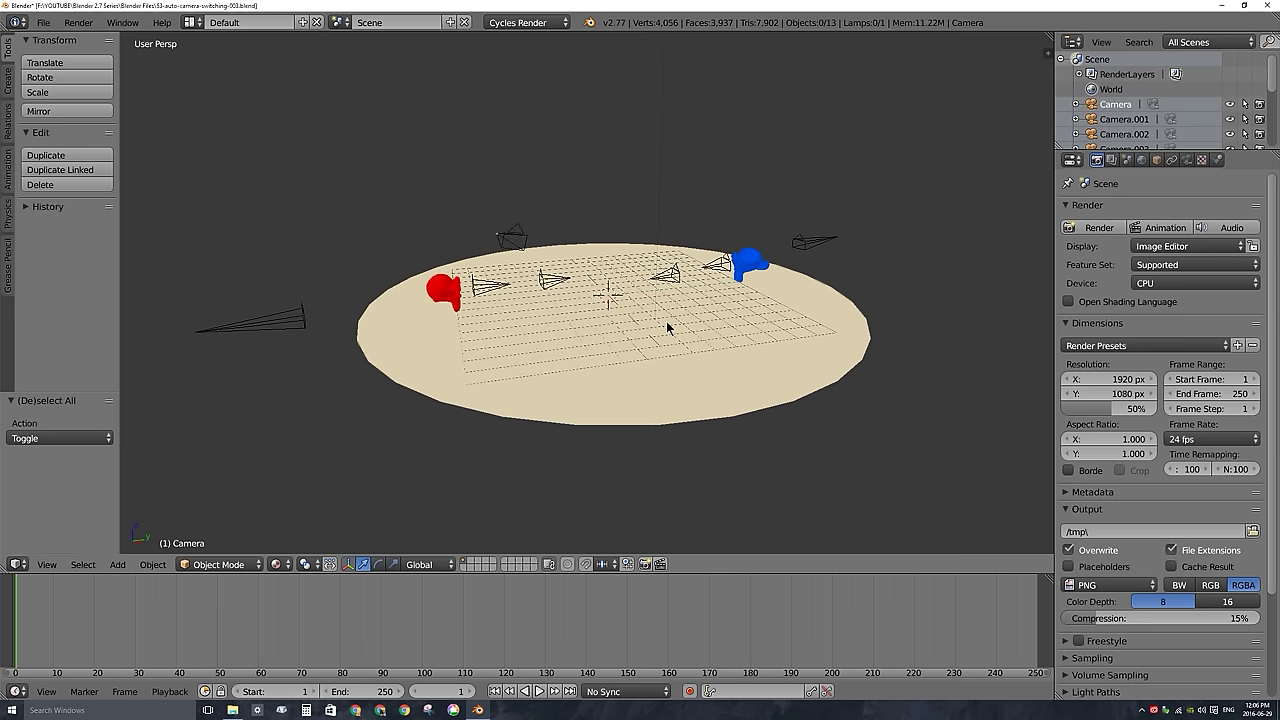
key("a")
scroll(660, 338, "down", 4)
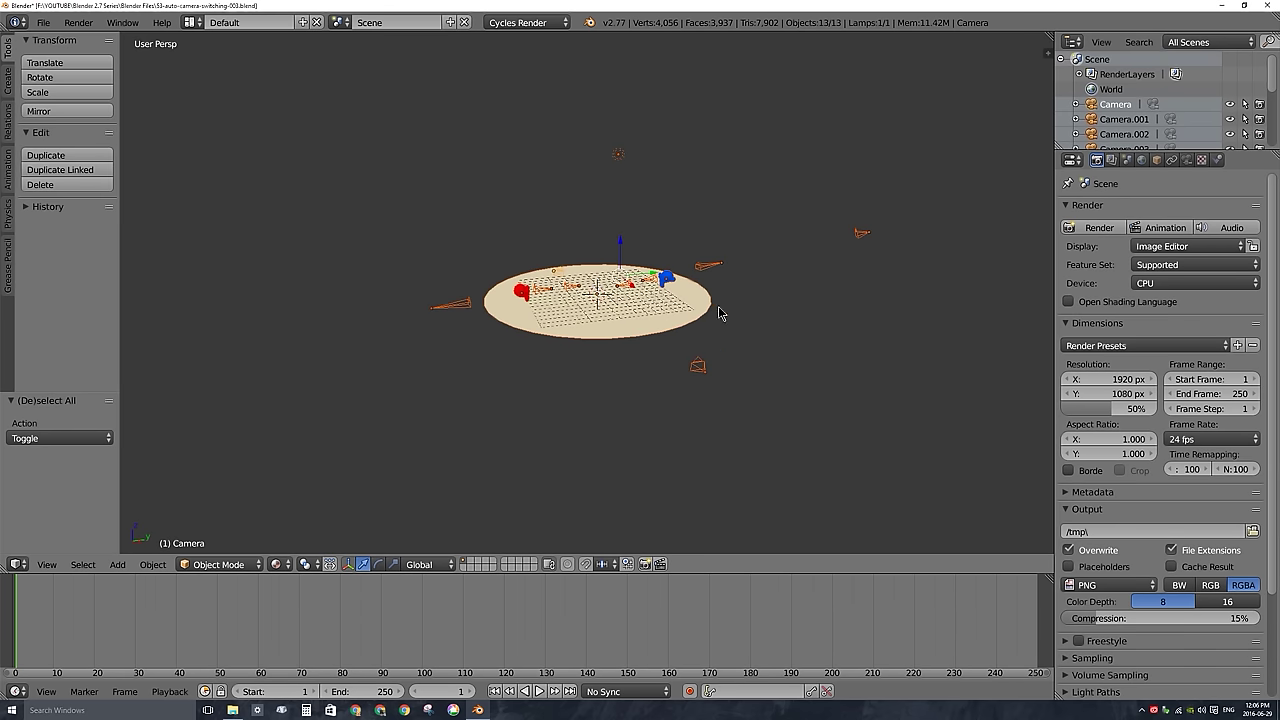
mouse_move(698, 290)
middle_mouse_down()
mouse_move(712, 289)
mouse_move(726, 333)
mouse_move(752, 285)
mouse_move(654, 334)
mouse_move(706, 306)
middle_mouse_up()
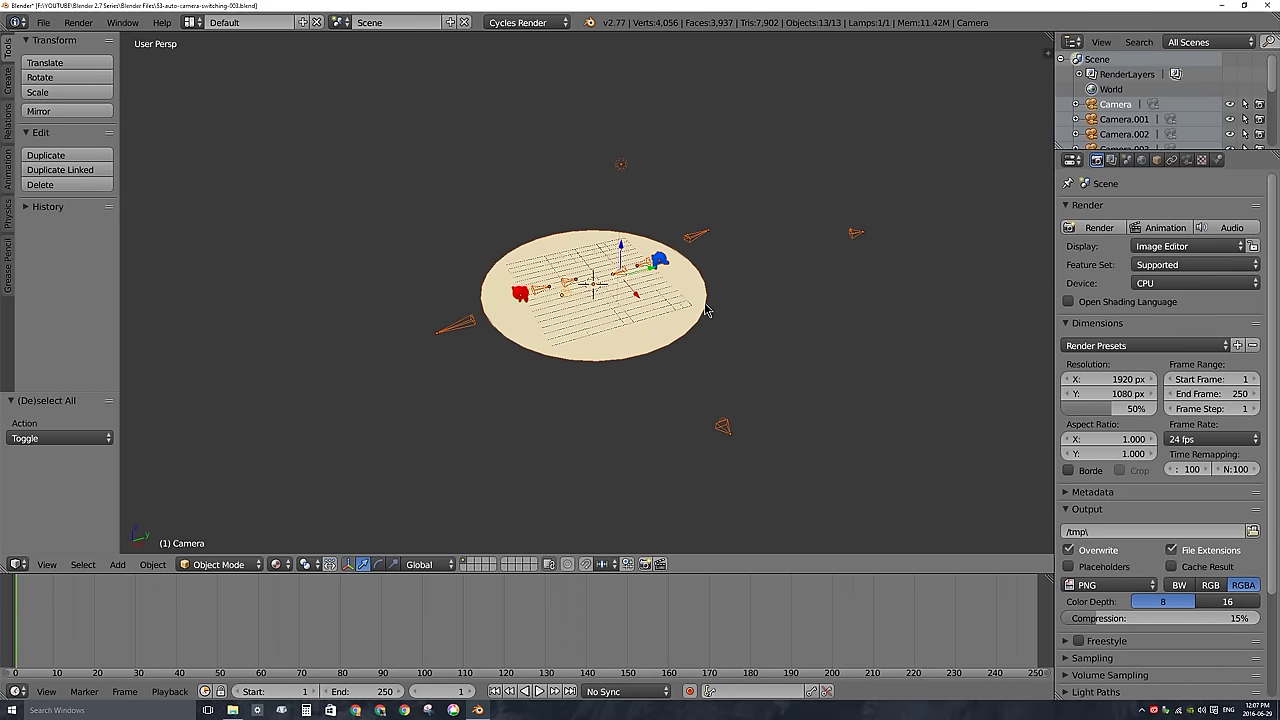
Make Camera.008 the active scene camera, then return to the free view
right_click(855, 233)
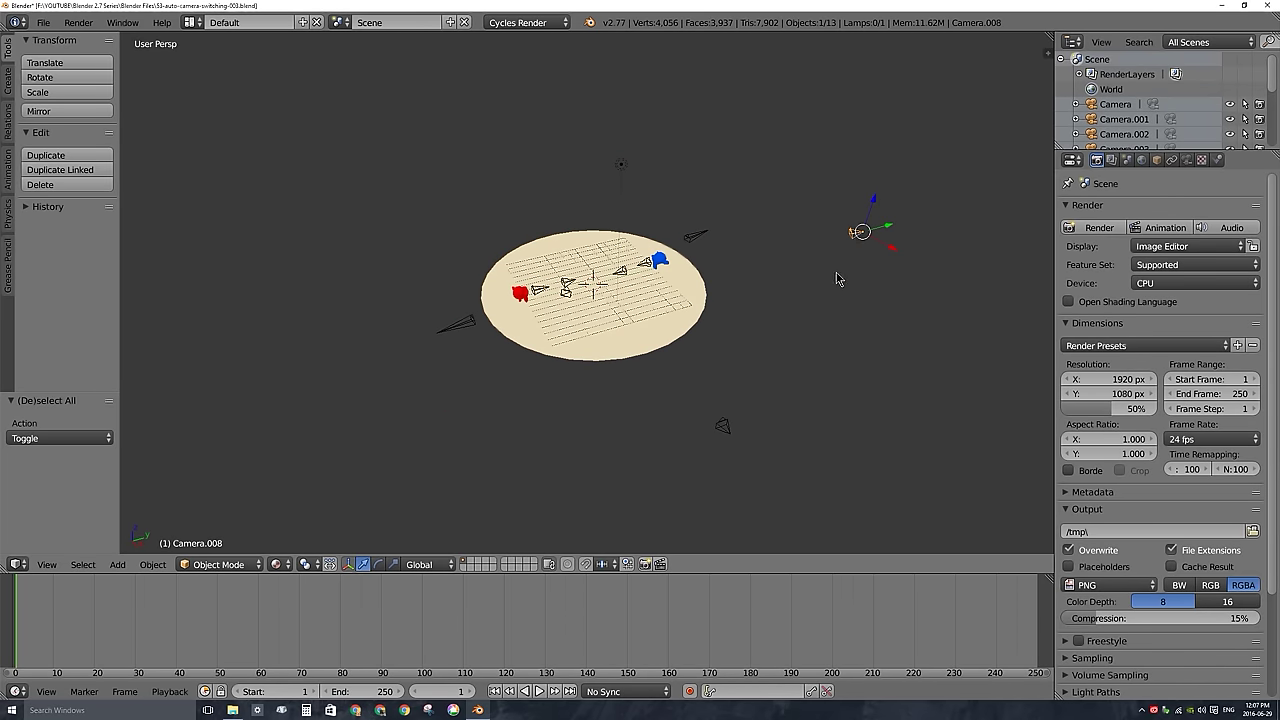
key("ctrl+KP_0")
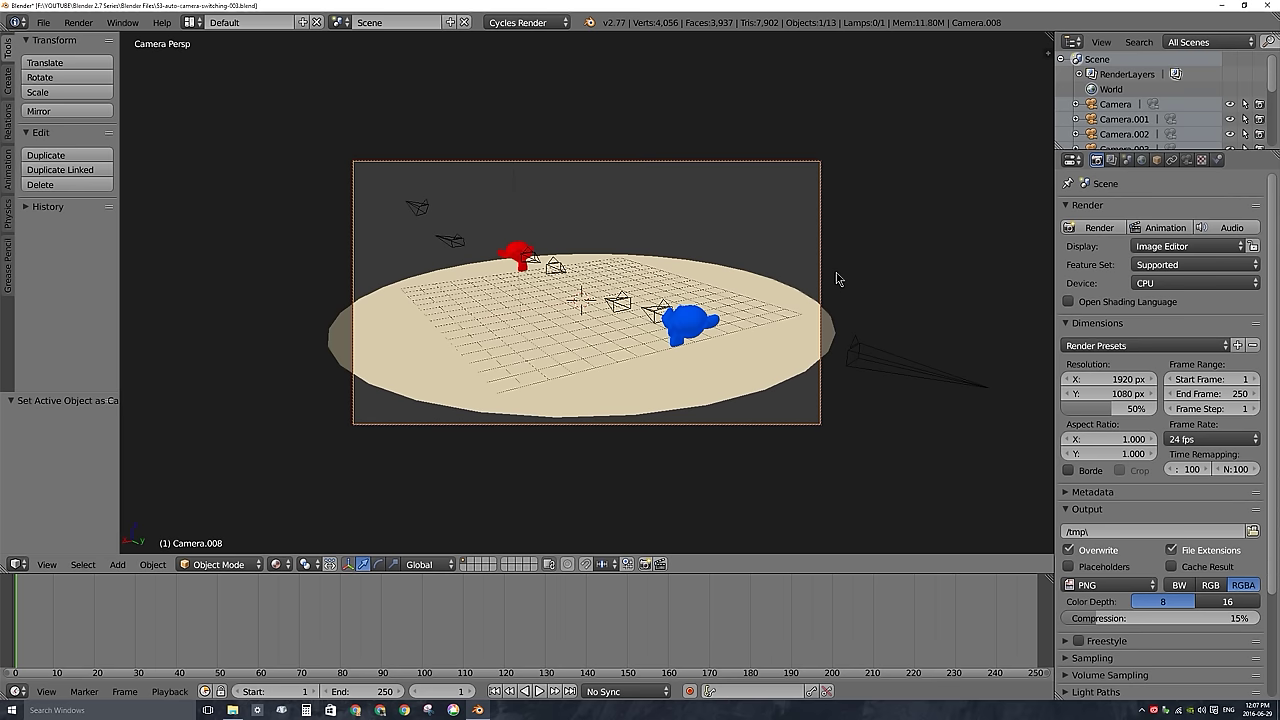
key("KP_0")
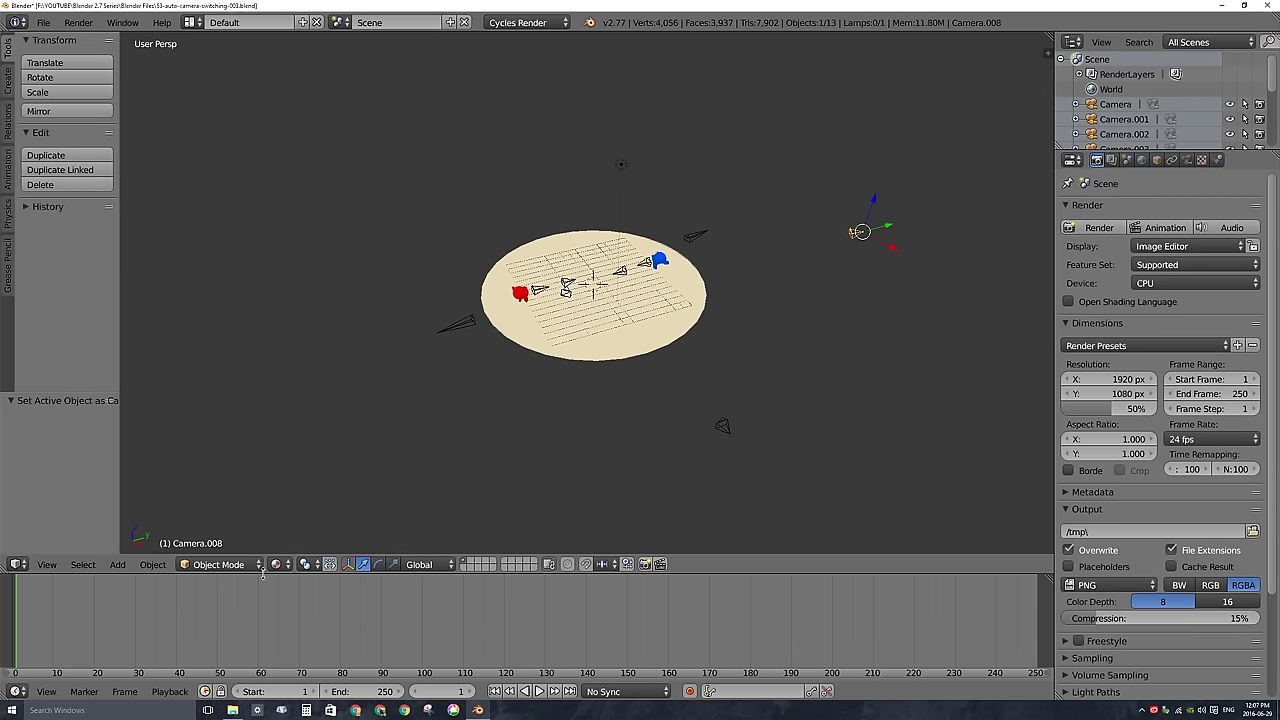
Enlarge the 3D view, return to frame 1, and add marker F_01 there
left_click_drag(258, 557, 250, 600)
key("alt+a")
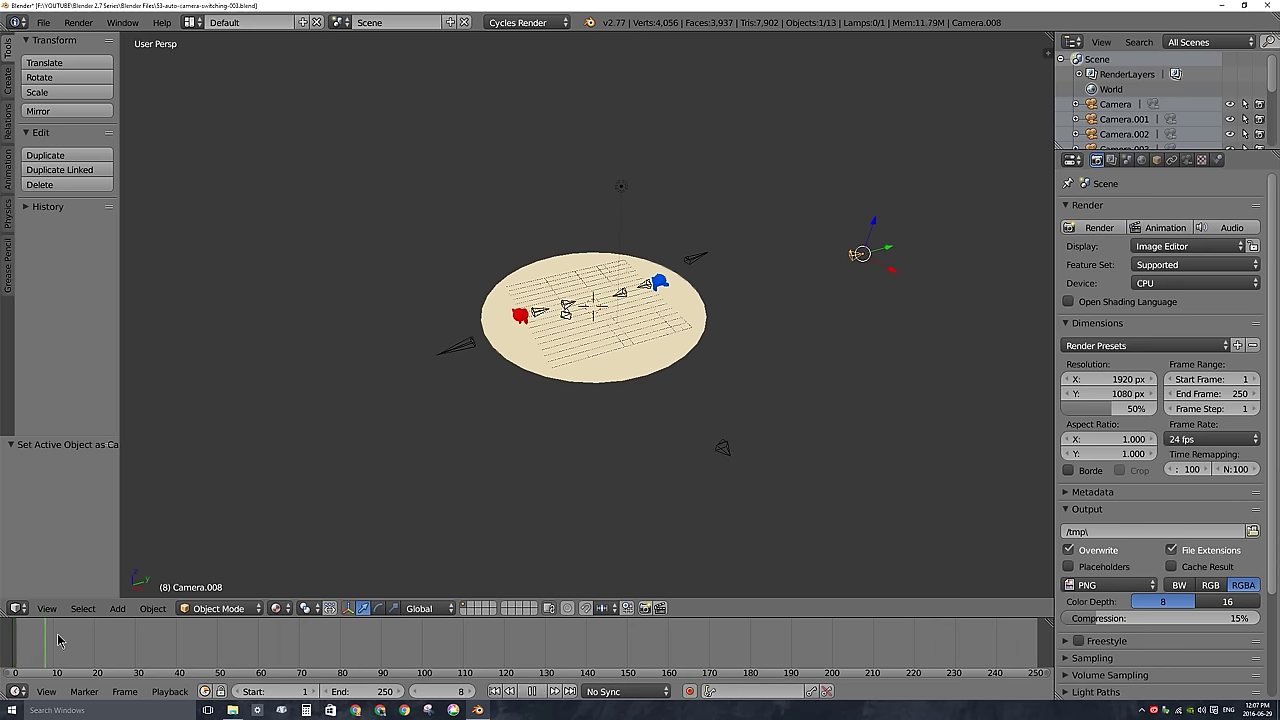
key("Escape")
left_click(84, 692)
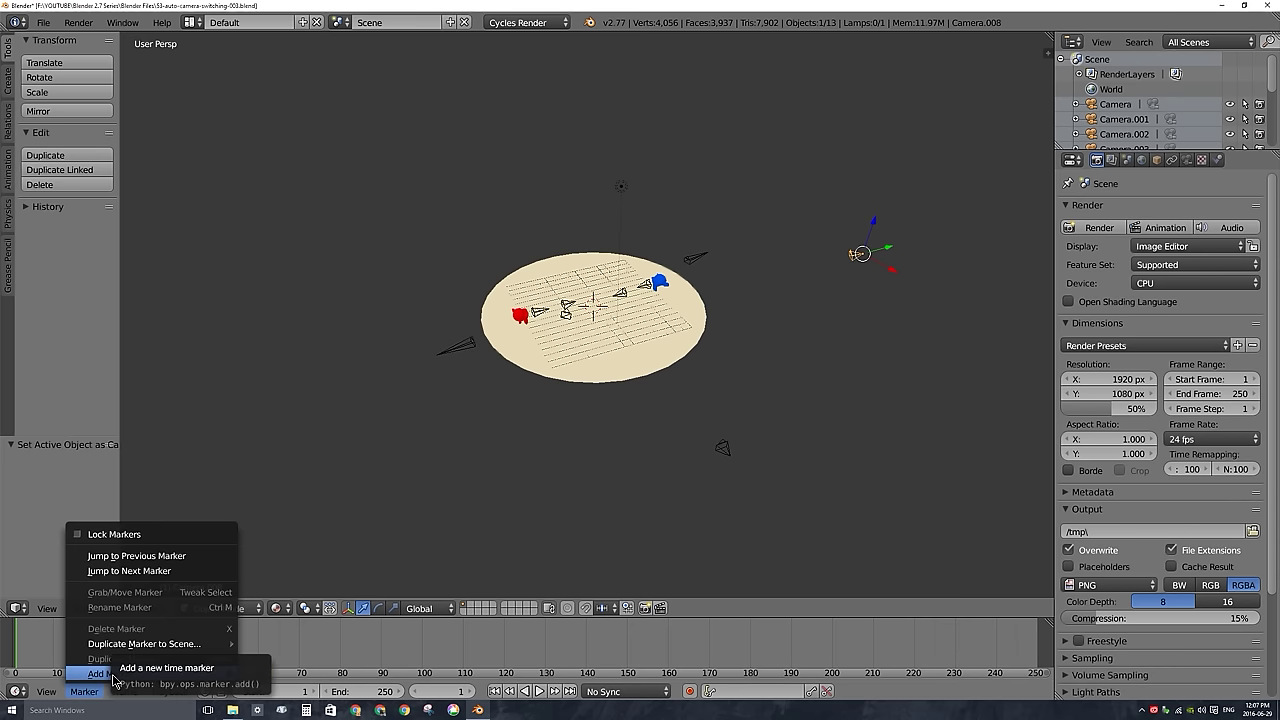
left_click(100, 674)
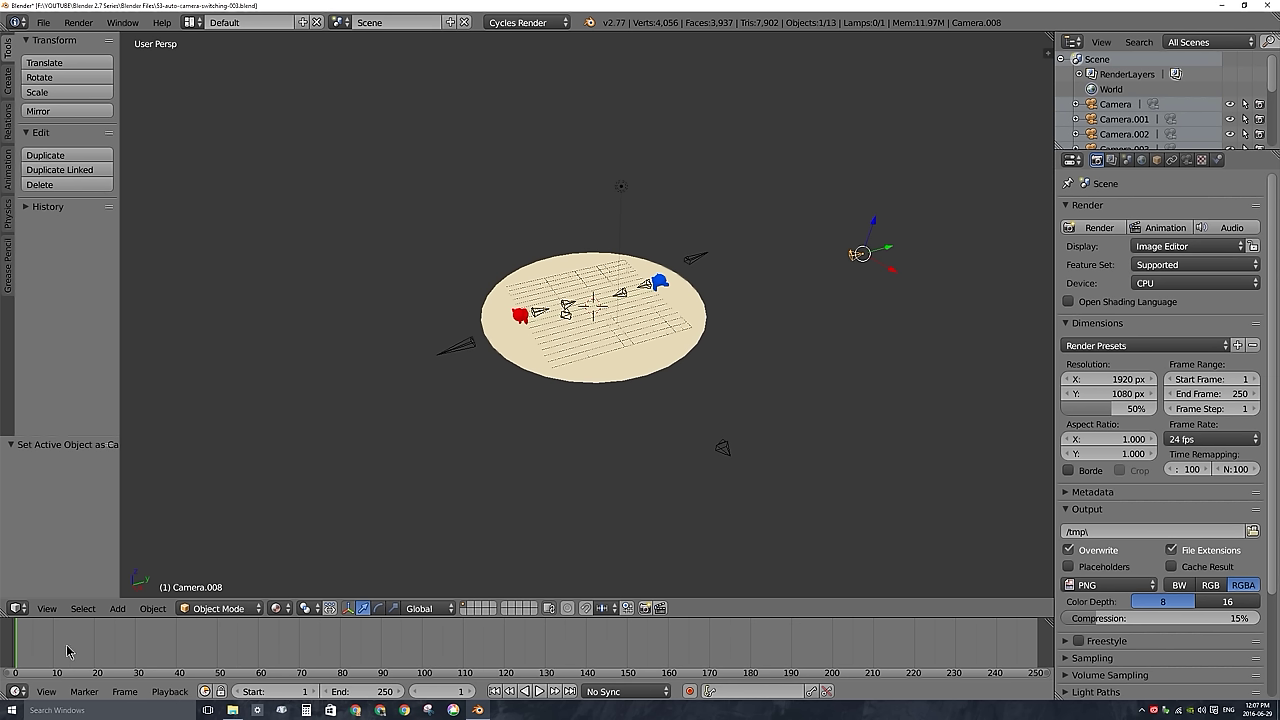
key("m")
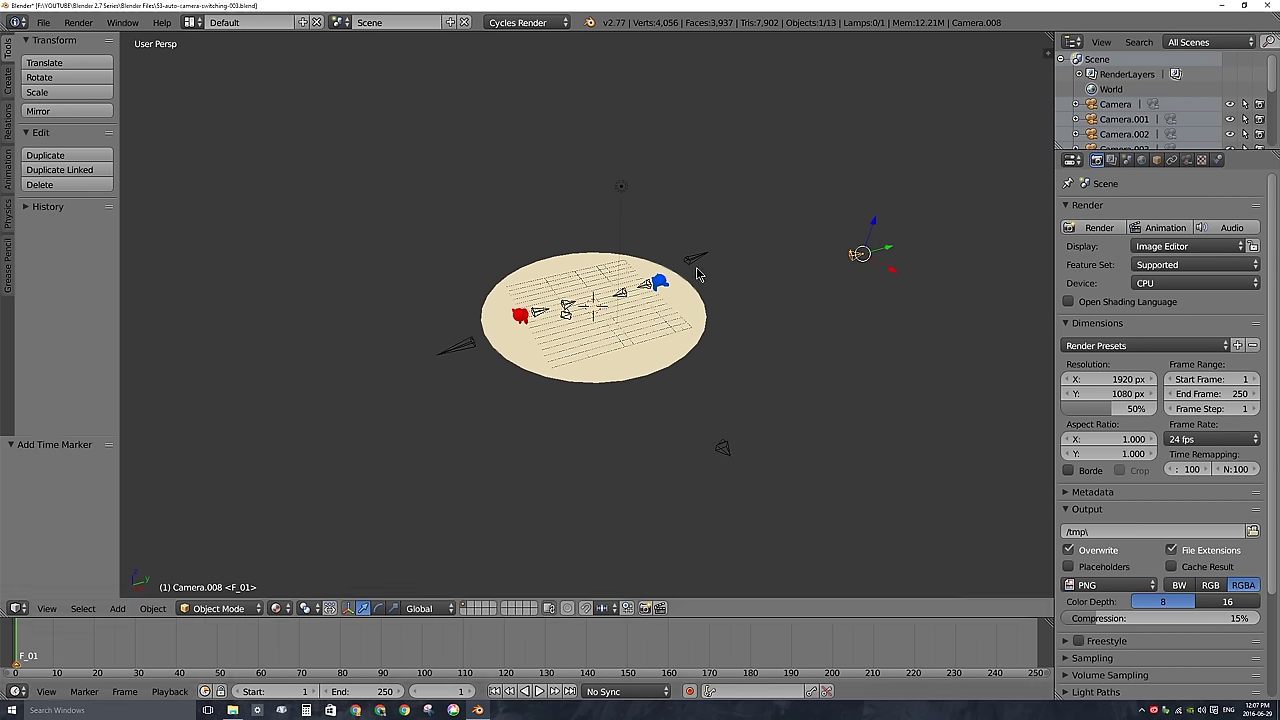
Bind Camera.008 to the F_01 marker and widen the side tool panel
right_click(697, 262)
right_click(855, 260)
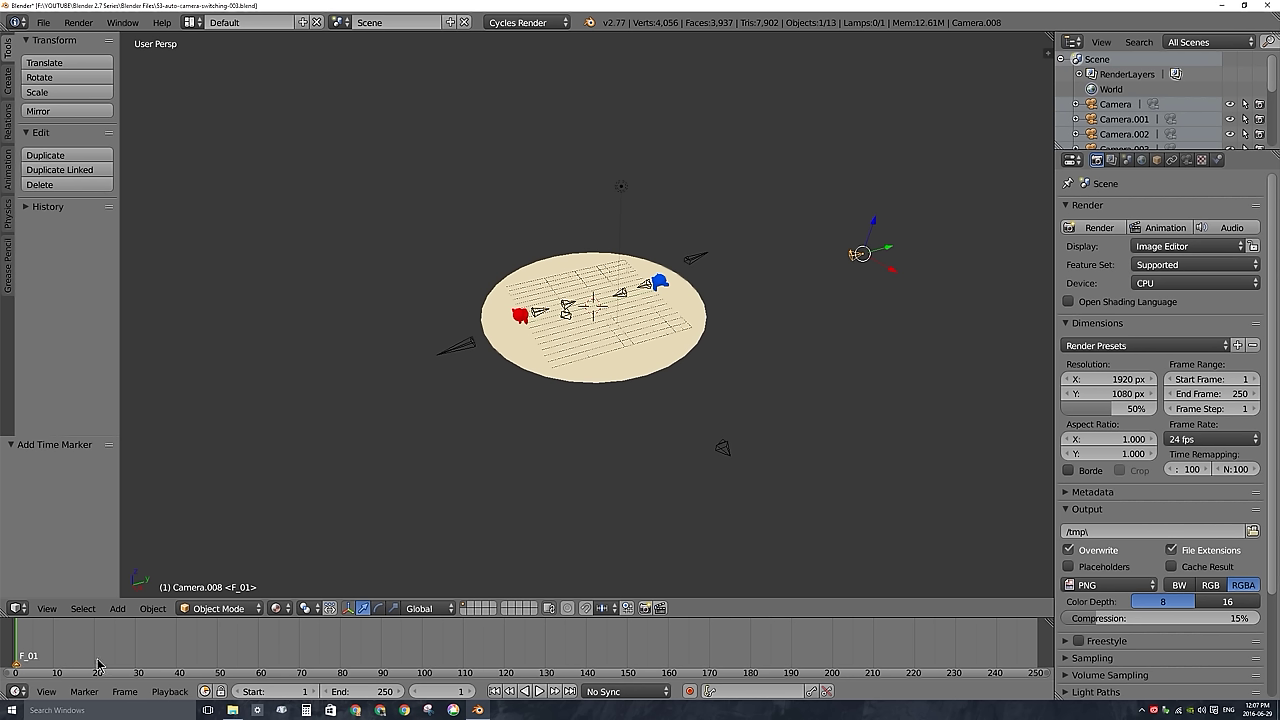
key("a")
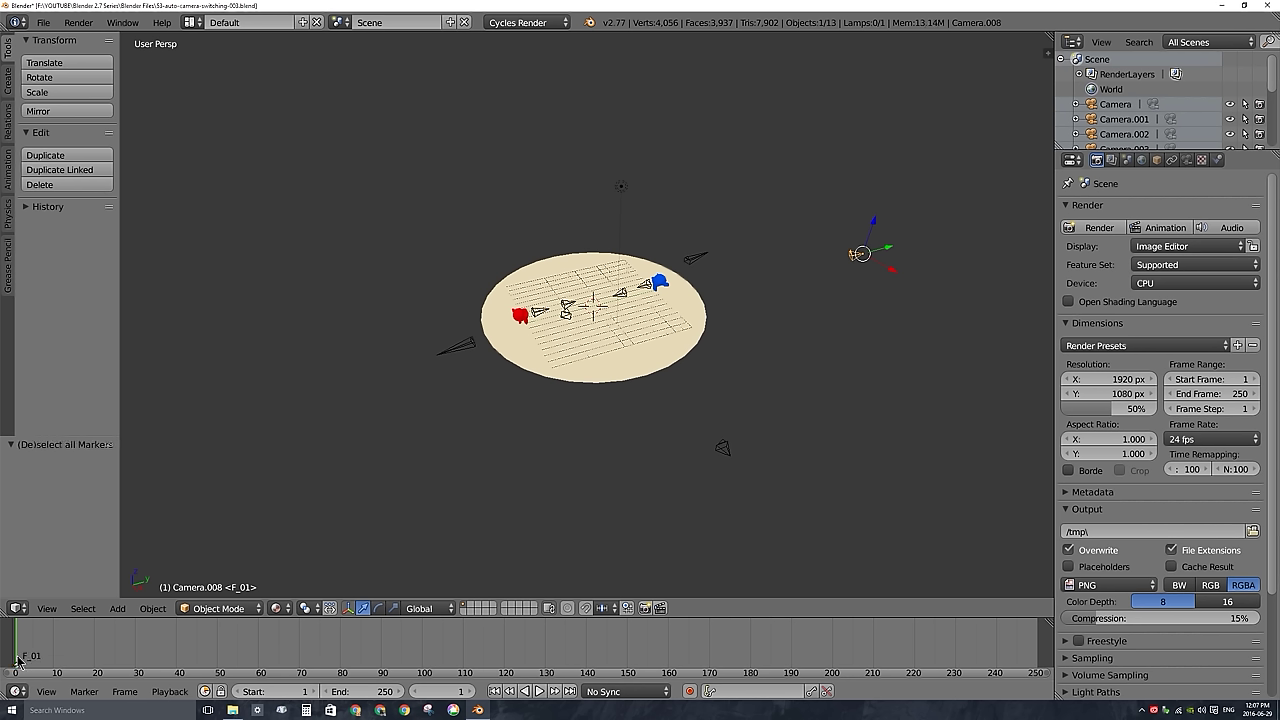
right_click(16, 668)
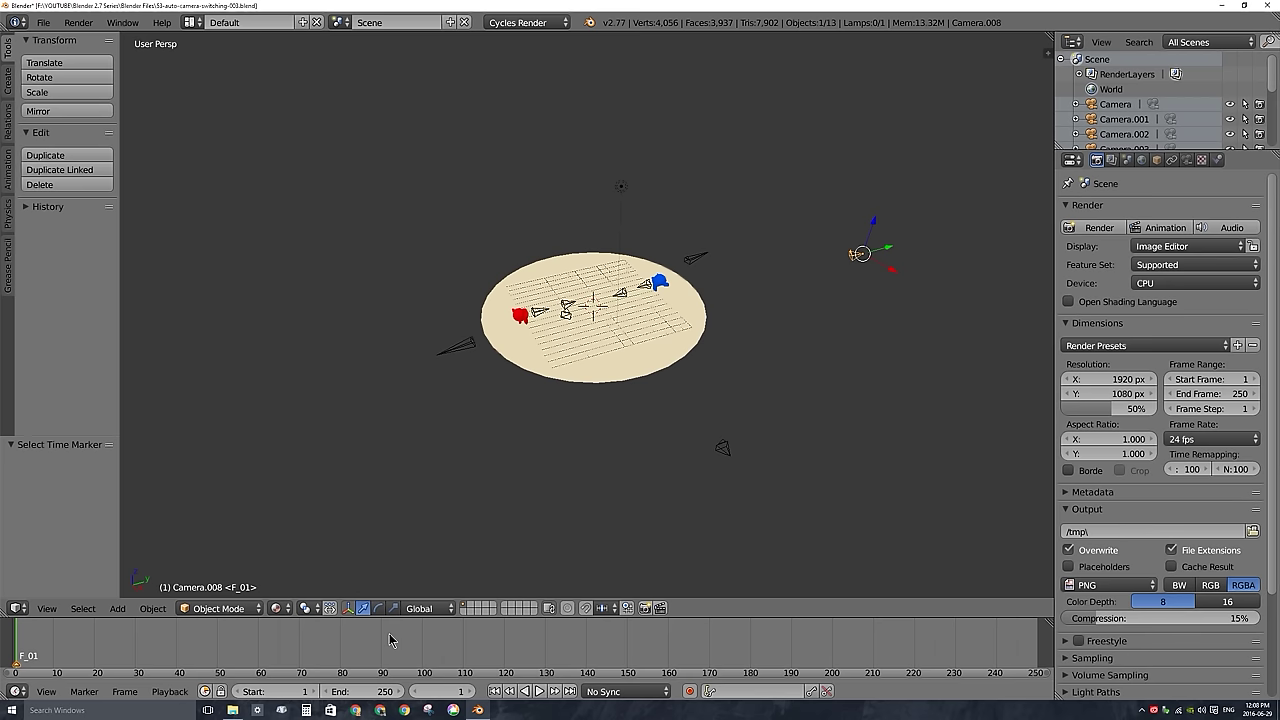
key("ctrl+b")
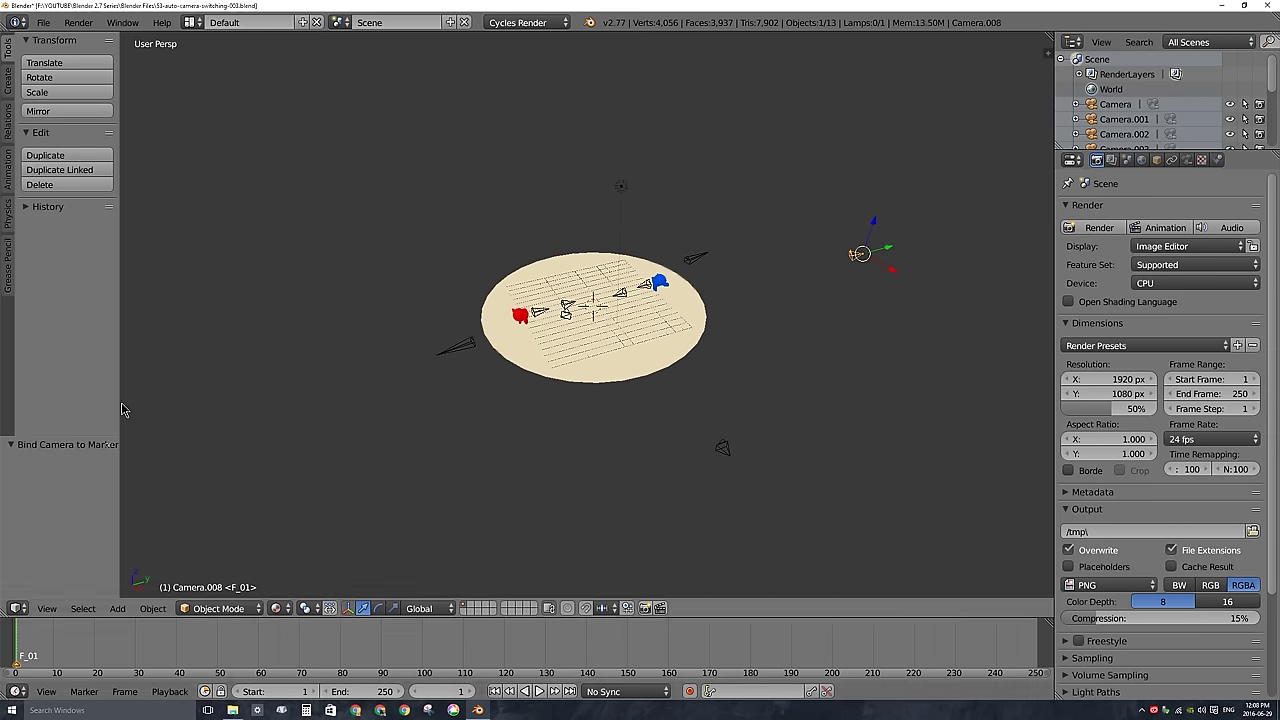
left_click_drag(121, 398, 182, 398)
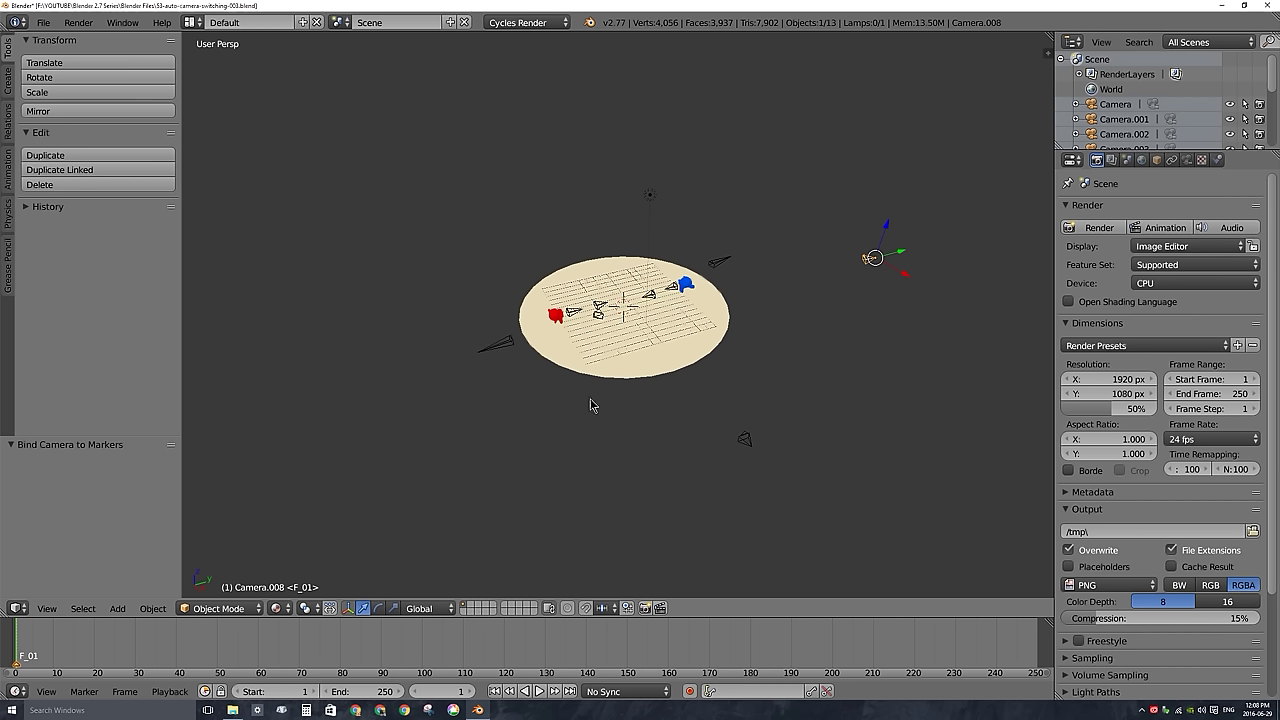
Make Camera.001 the active camera, then return to the free perspective view
right_click(748, 442)
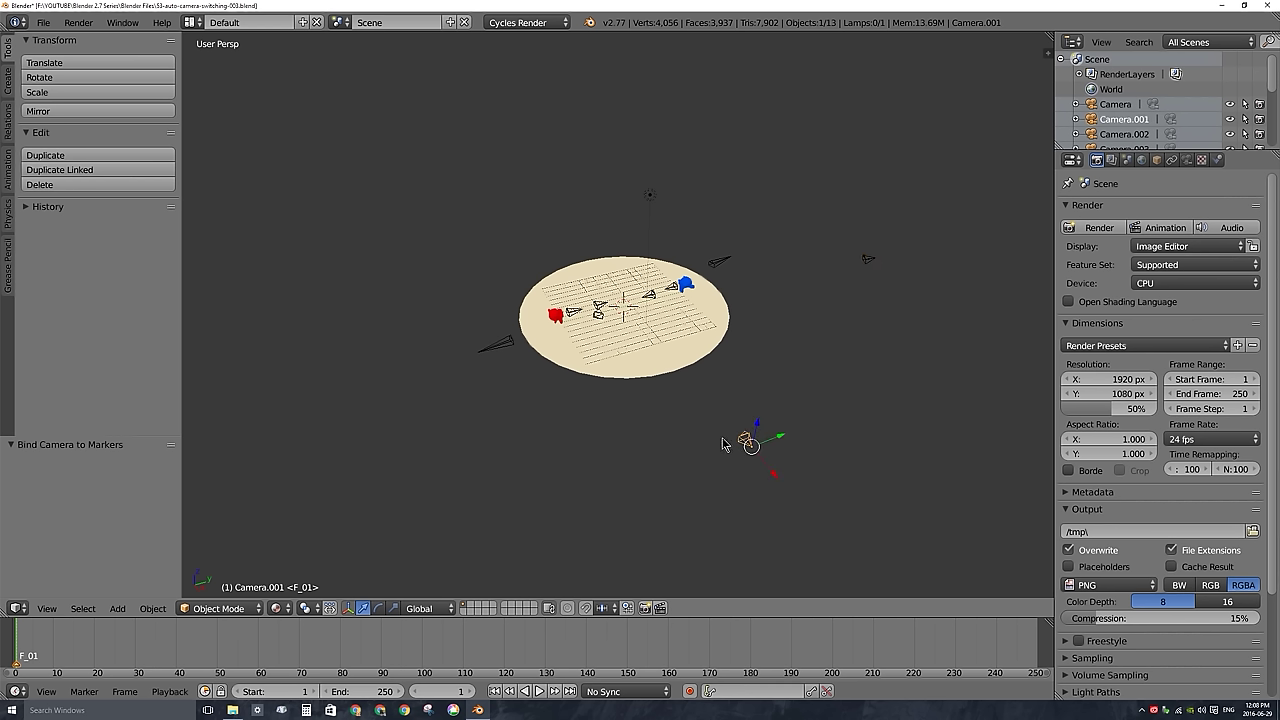
key("ctrl+KP_0")
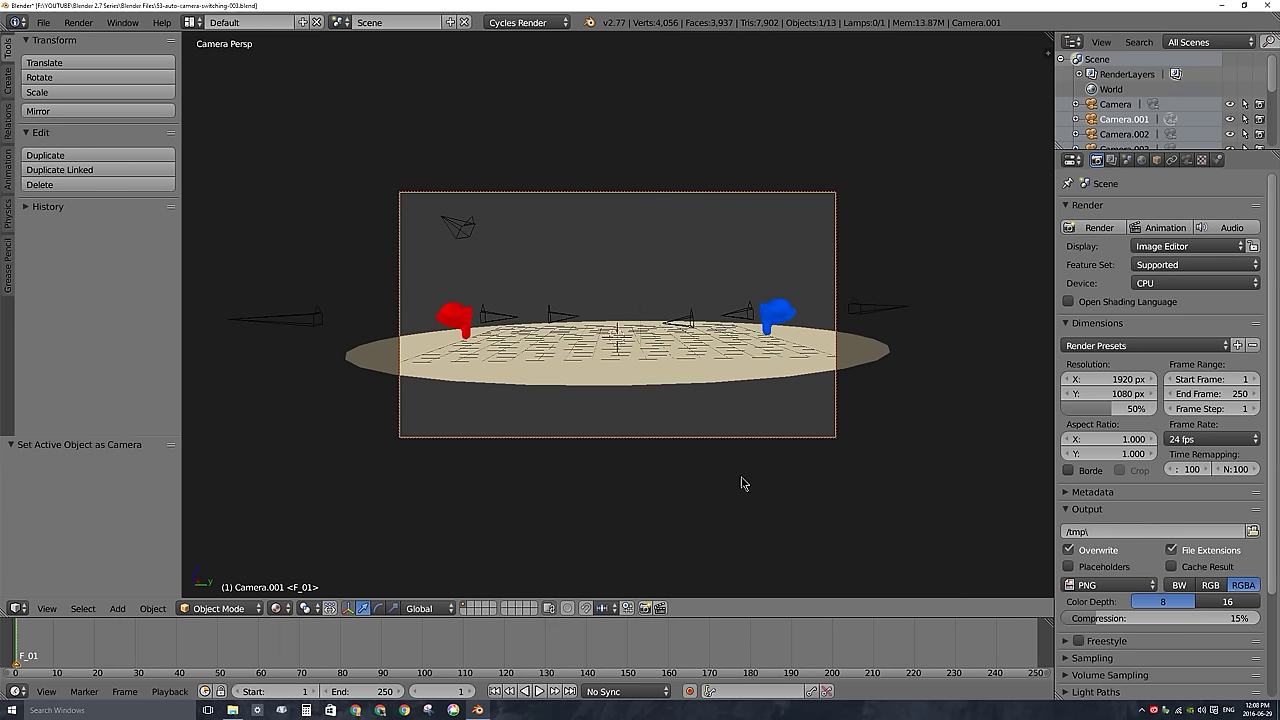
key("KP_0")
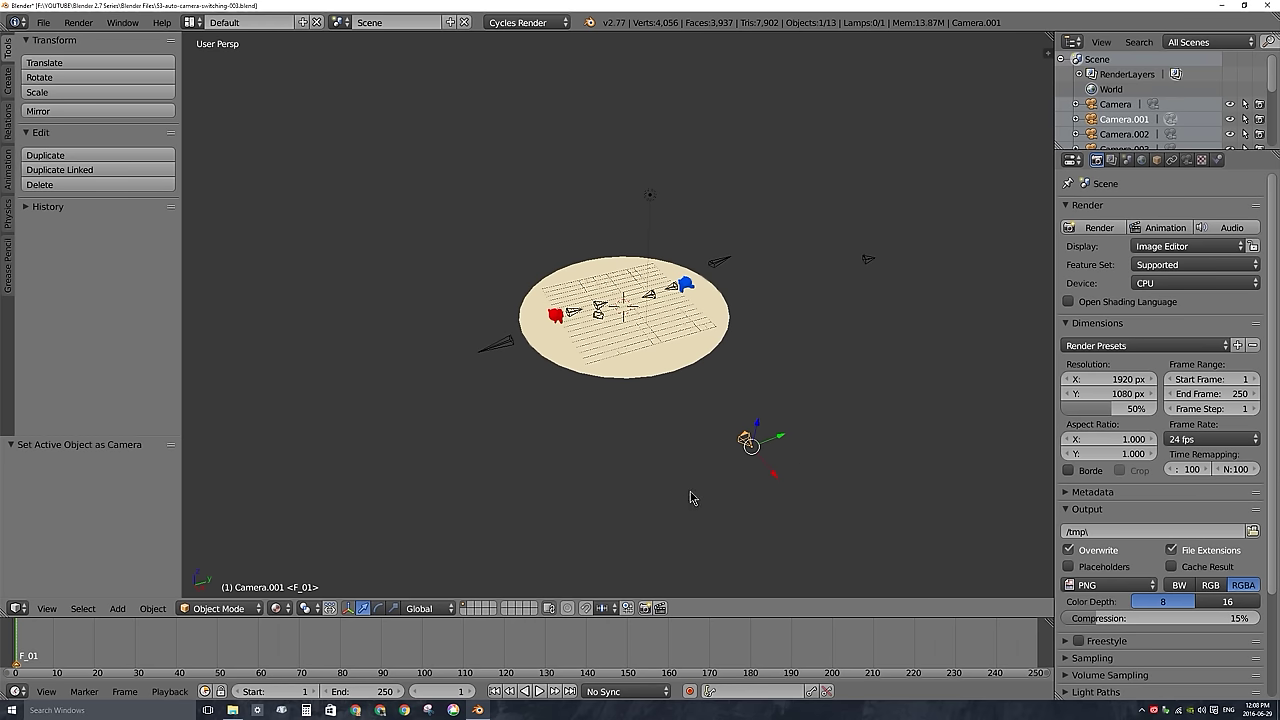
Stop playback at frame 31, add marker F_31, and bind Camera.001 to it
key("a")
key("alt+a")
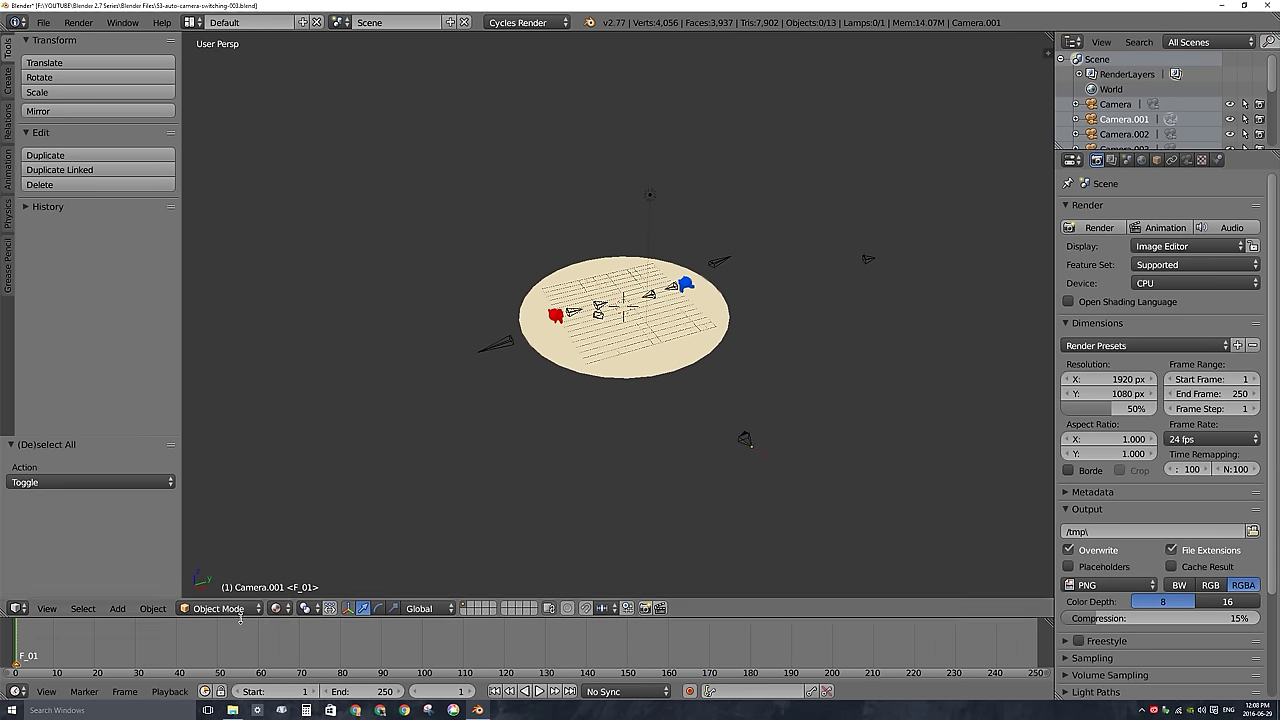
key("alt+a")
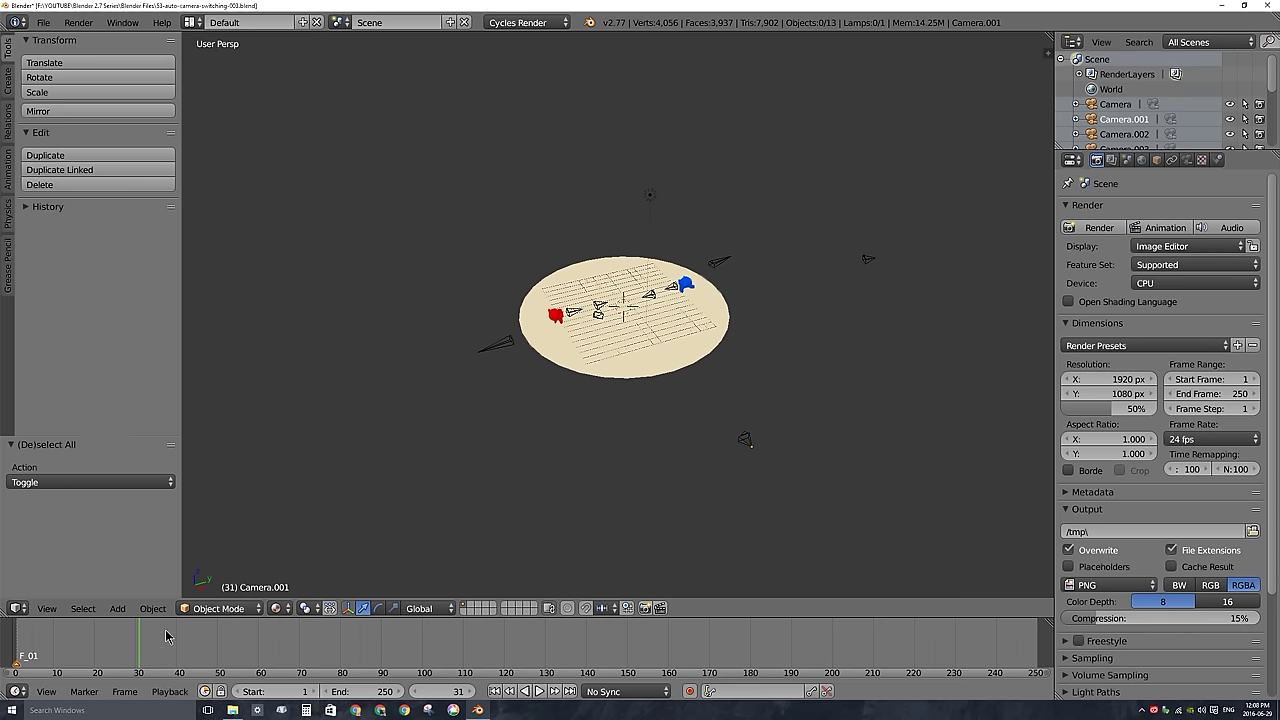
key("m")
right_click(747, 441)
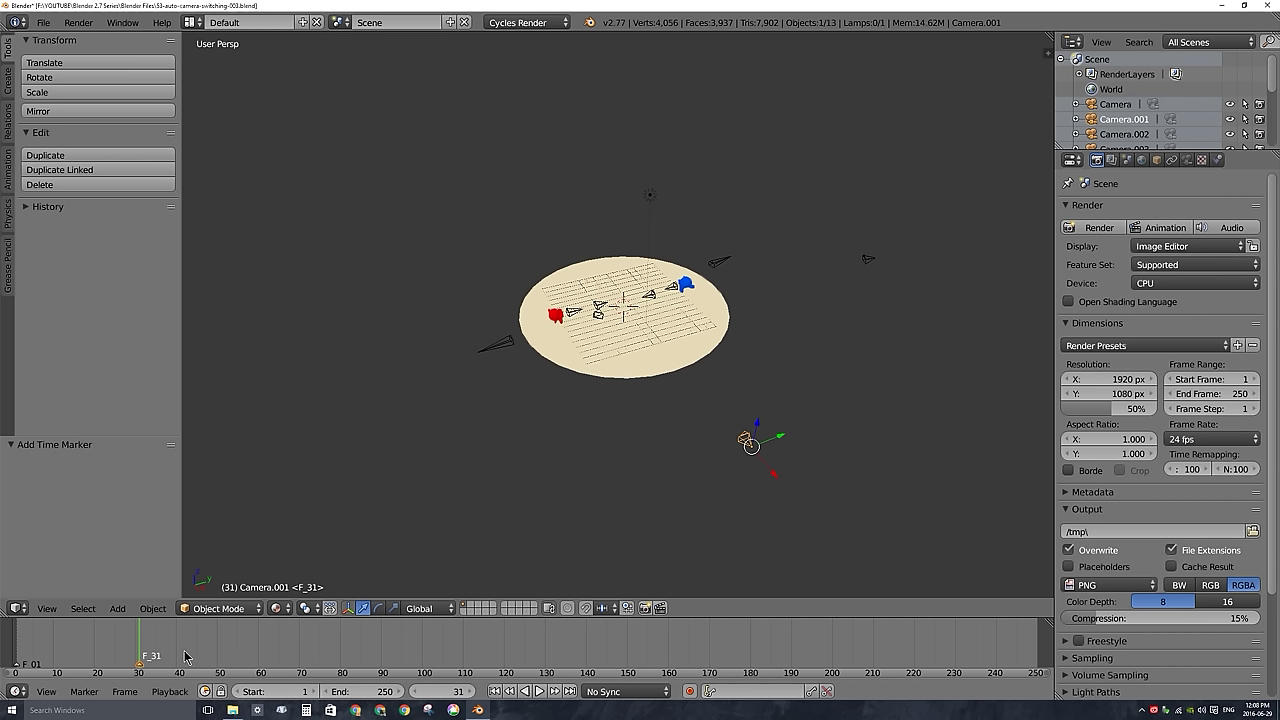
key("ctrl+b")
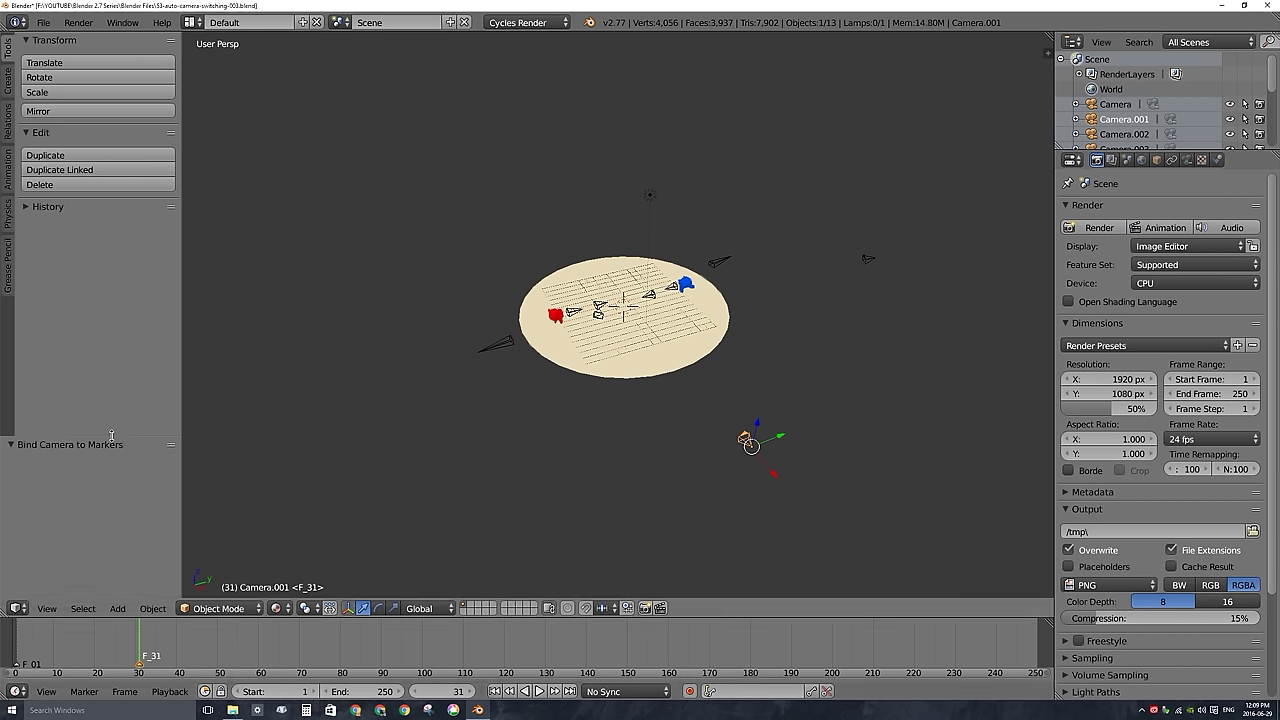
left_click_drag(111, 438, 111, 484)
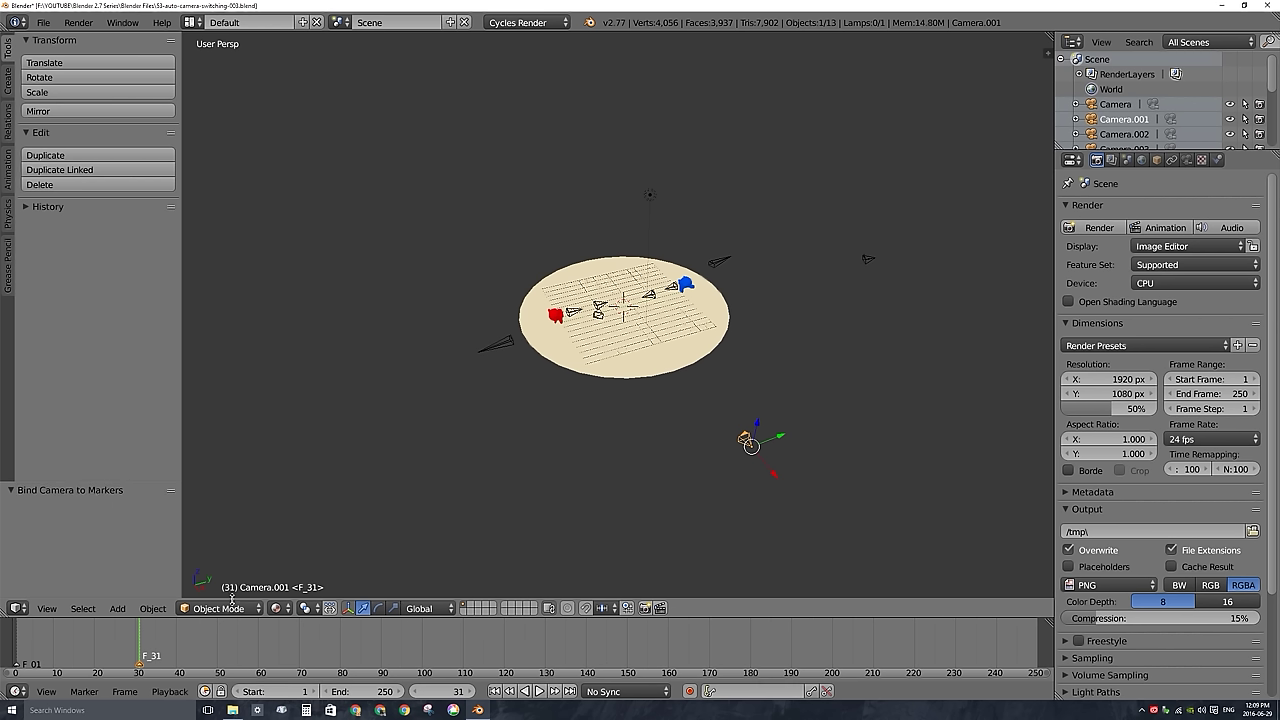
Play and scrub the timeline to test the camera cut at frame 31
key("alt+a")
mouse_move(141, 648)
left_mouse_down()
mouse_move(10, 652)
mouse_move(140, 652)
left_mouse_up()
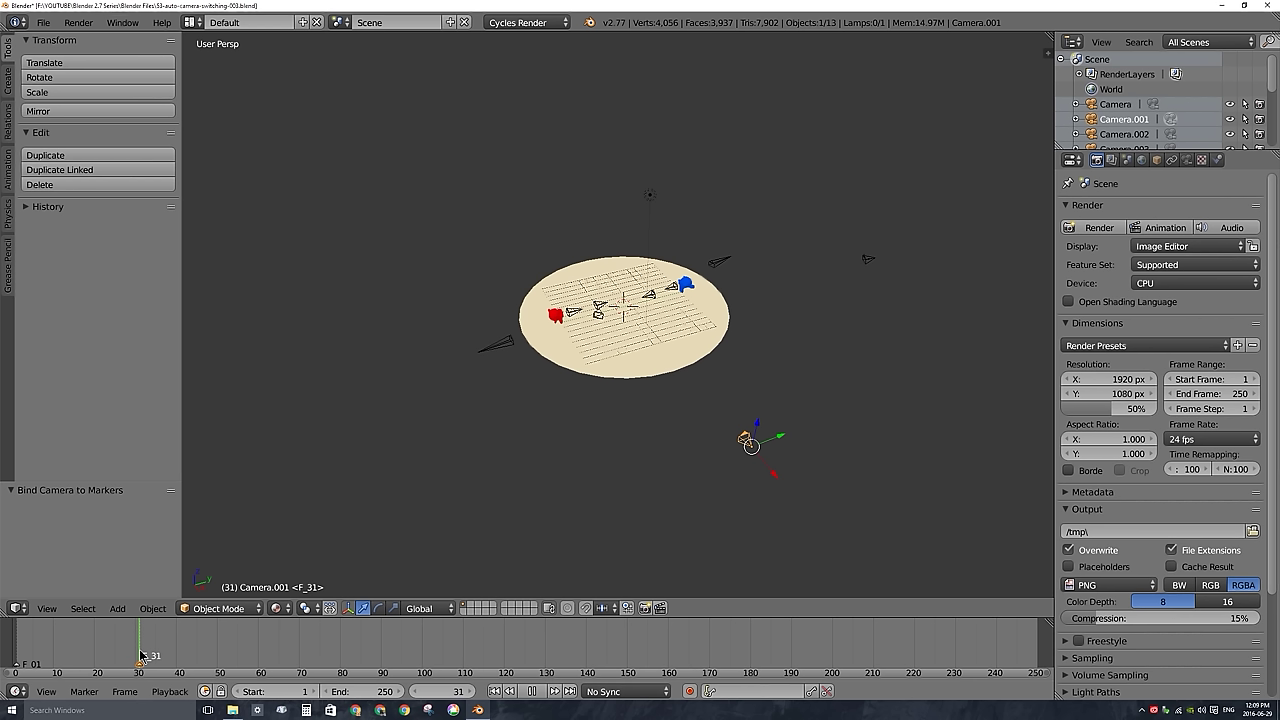
left_click_drag(141, 655, 24, 655)
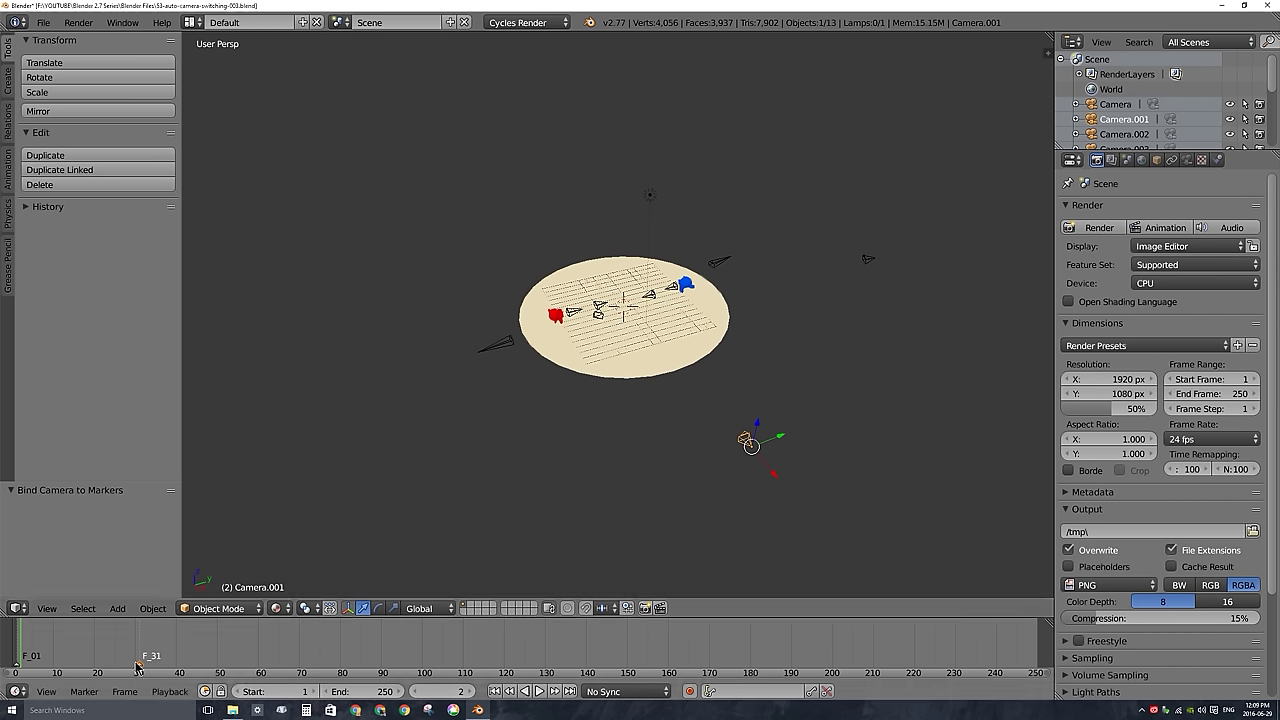
left_click(16, 645)
key("alt+a")
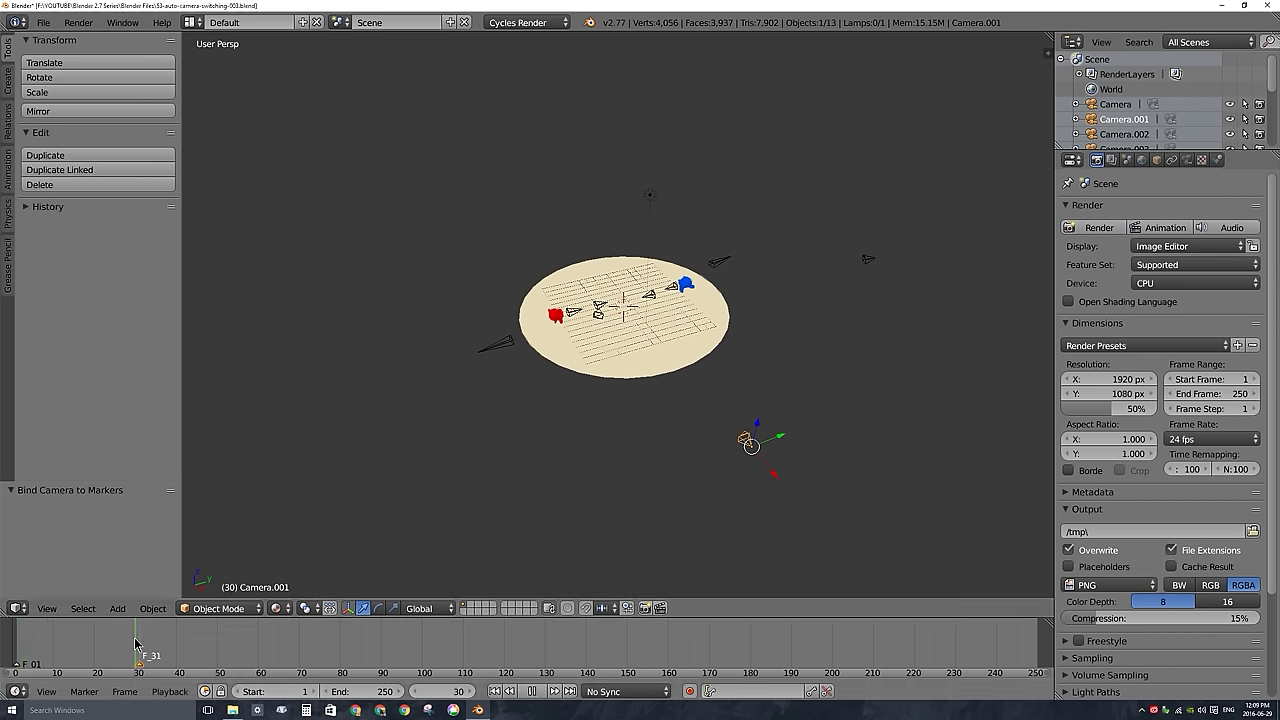
key("alt+a")
left_click(140, 642)
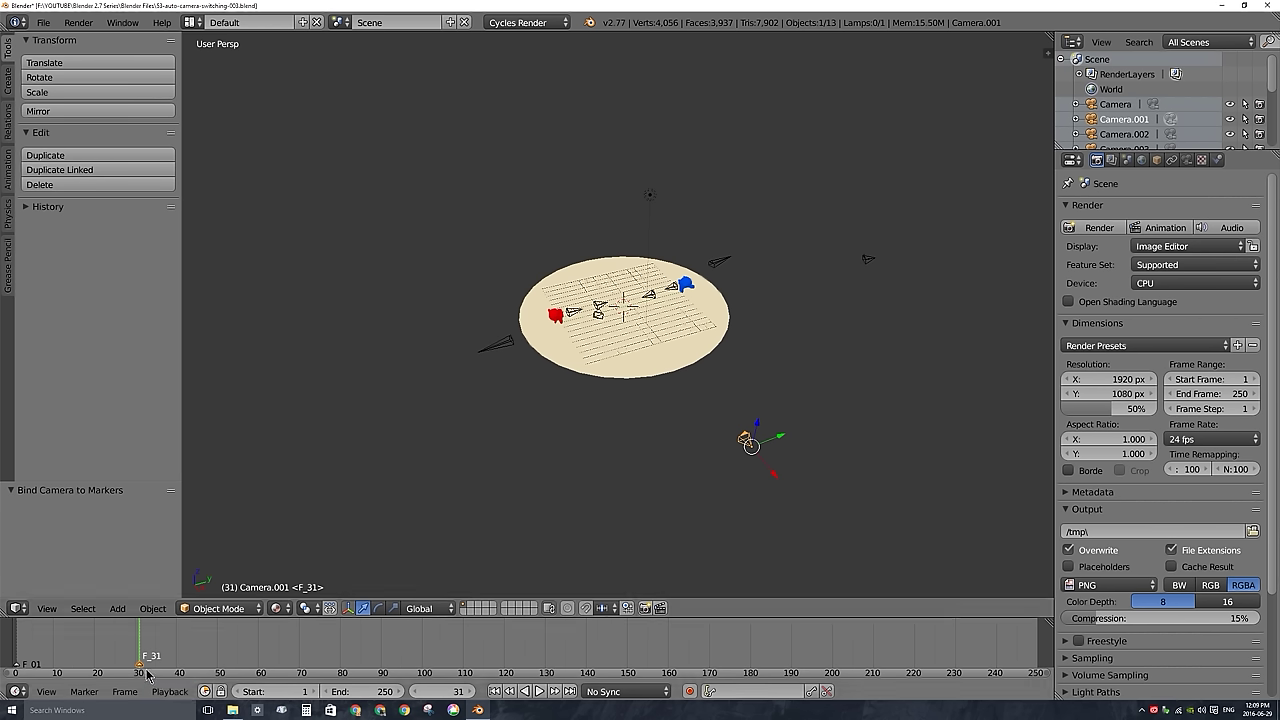
At frame 60, make the main Camera active and look through it
left_click_drag(145, 648, 256, 653)
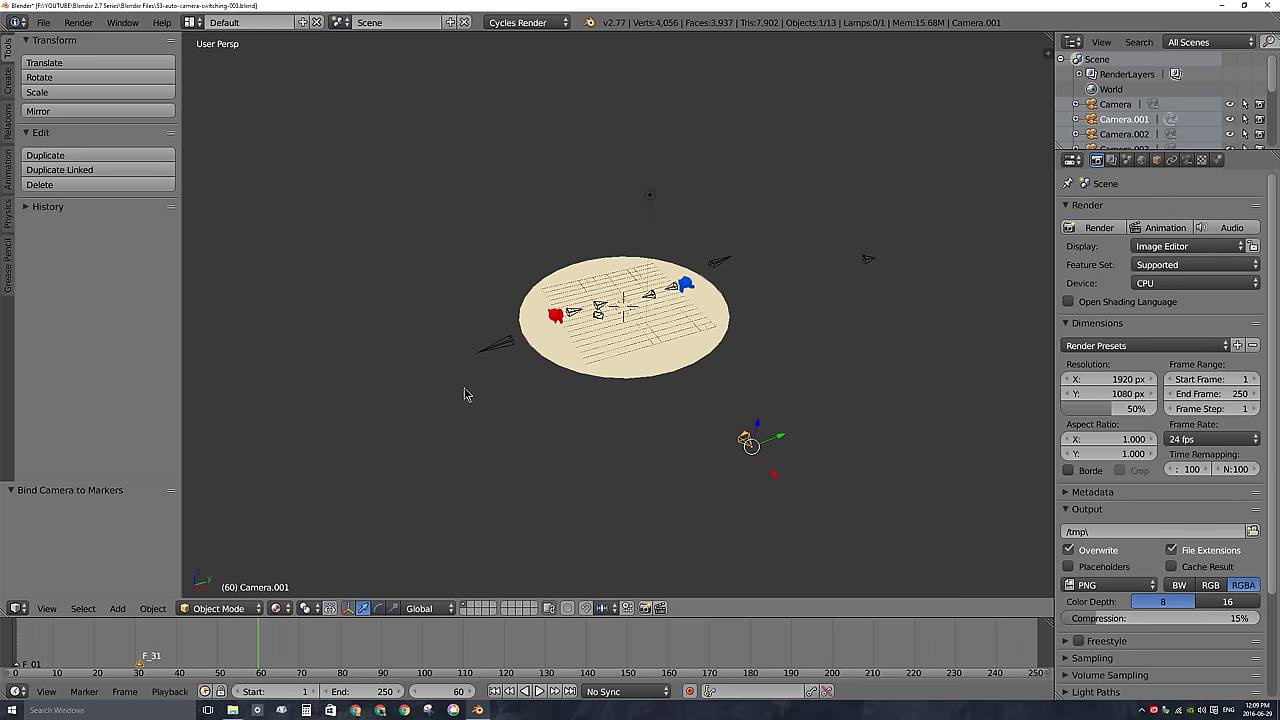
right_click(604, 318)
middle_click_drag(628, 334, 658, 347)
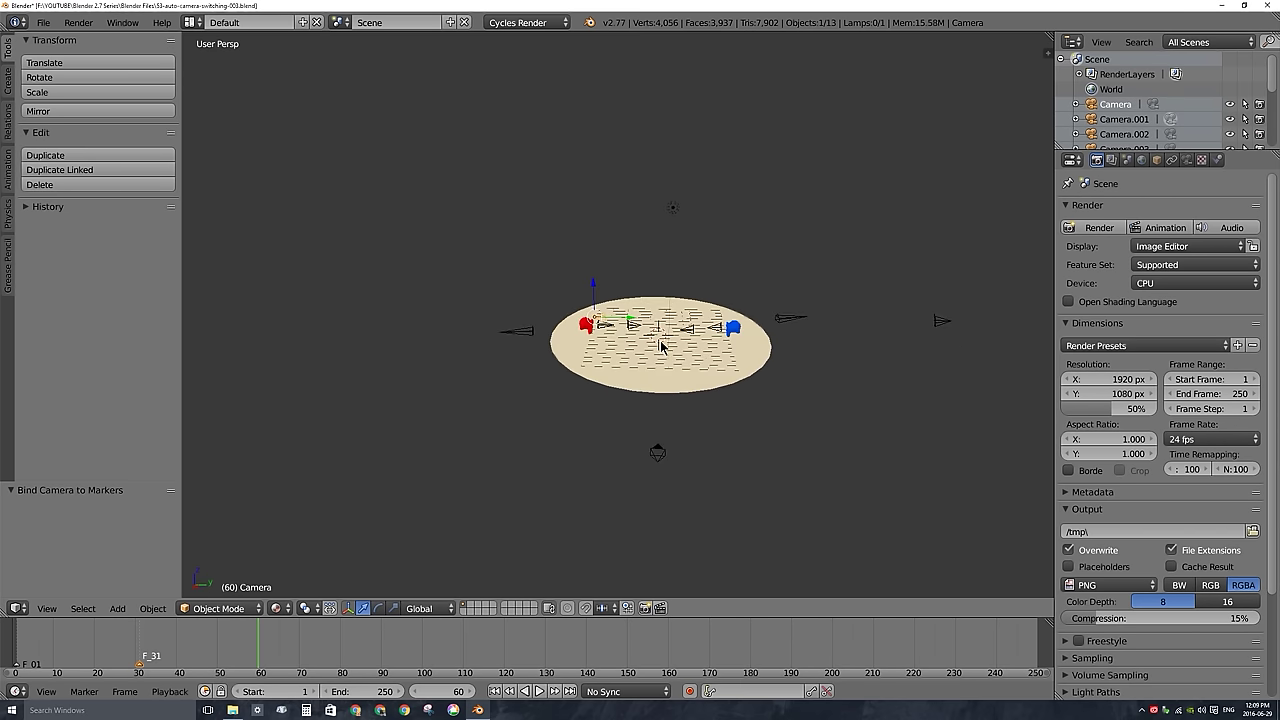
key("ctrl+KP_0")
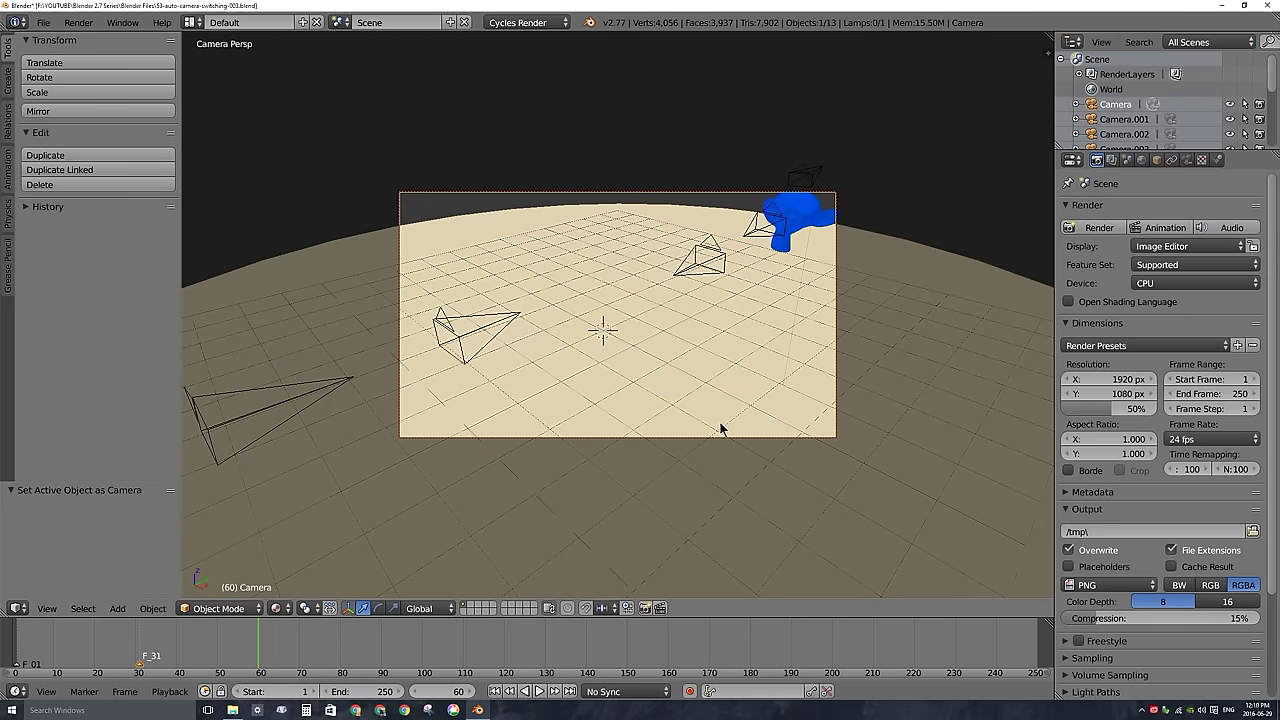
Enable Lock Camera to View and reframe the shot around the disc and both monkeys
left_click(1046, 52)
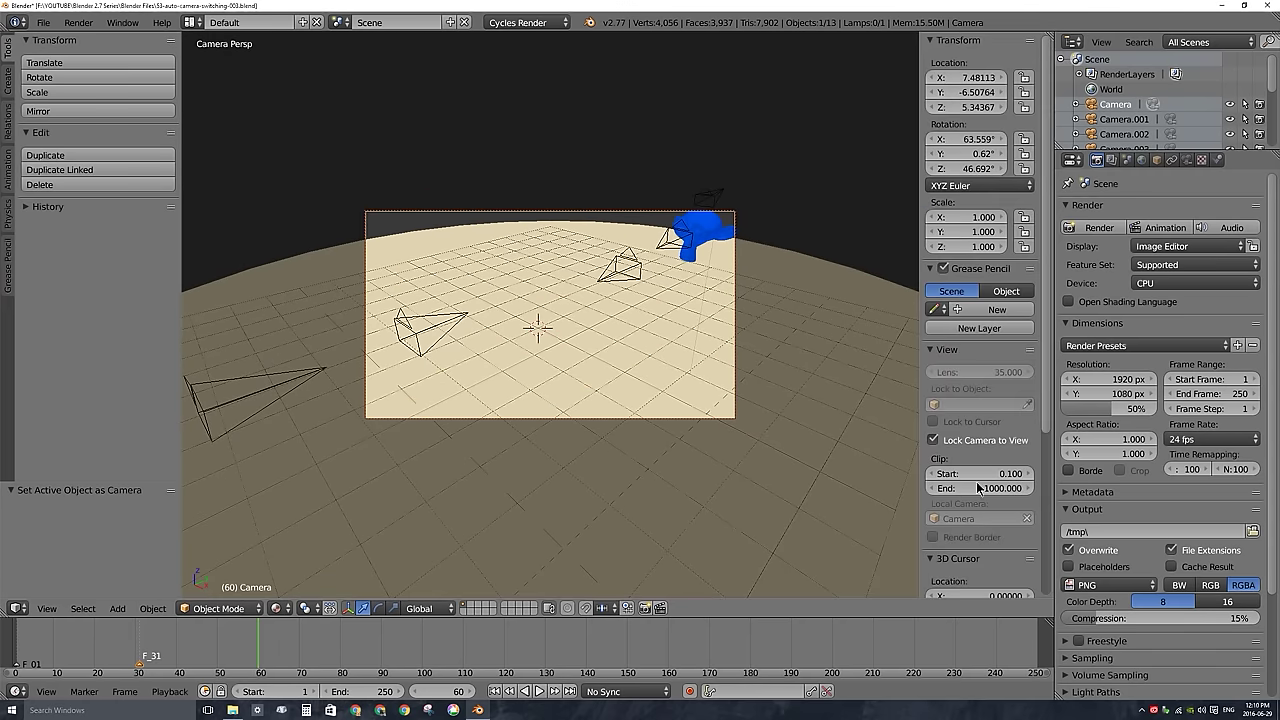
left_click(934, 441)
key("n")
scroll(637, 291, "down", 5)
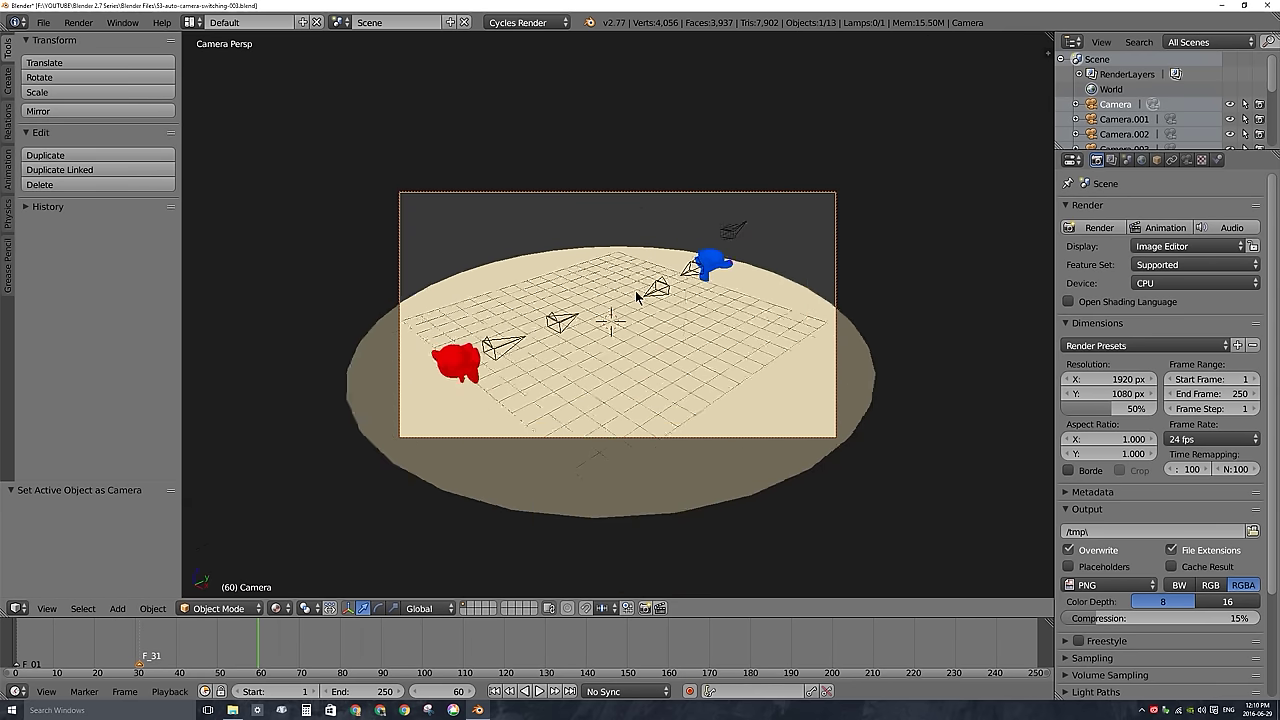
mouse_move(652, 300)
middle_mouse_down()
mouse_move(651, 323)
mouse_move(663, 294)
mouse_move(654, 277)
mouse_move(636, 284)
mouse_move(648, 291)
mouse_move(665, 271)
mouse_move(672, 307)
middle_mouse_up()
right_click(640, 288)
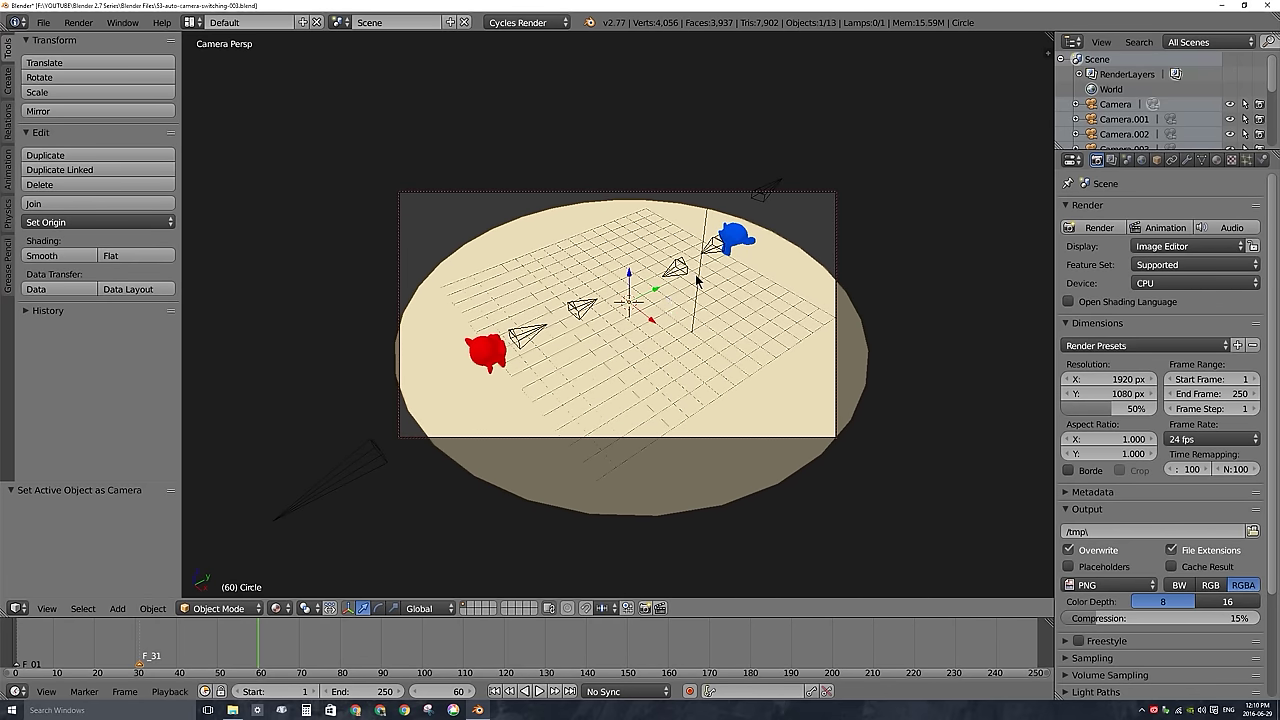
right_click(585, 315)
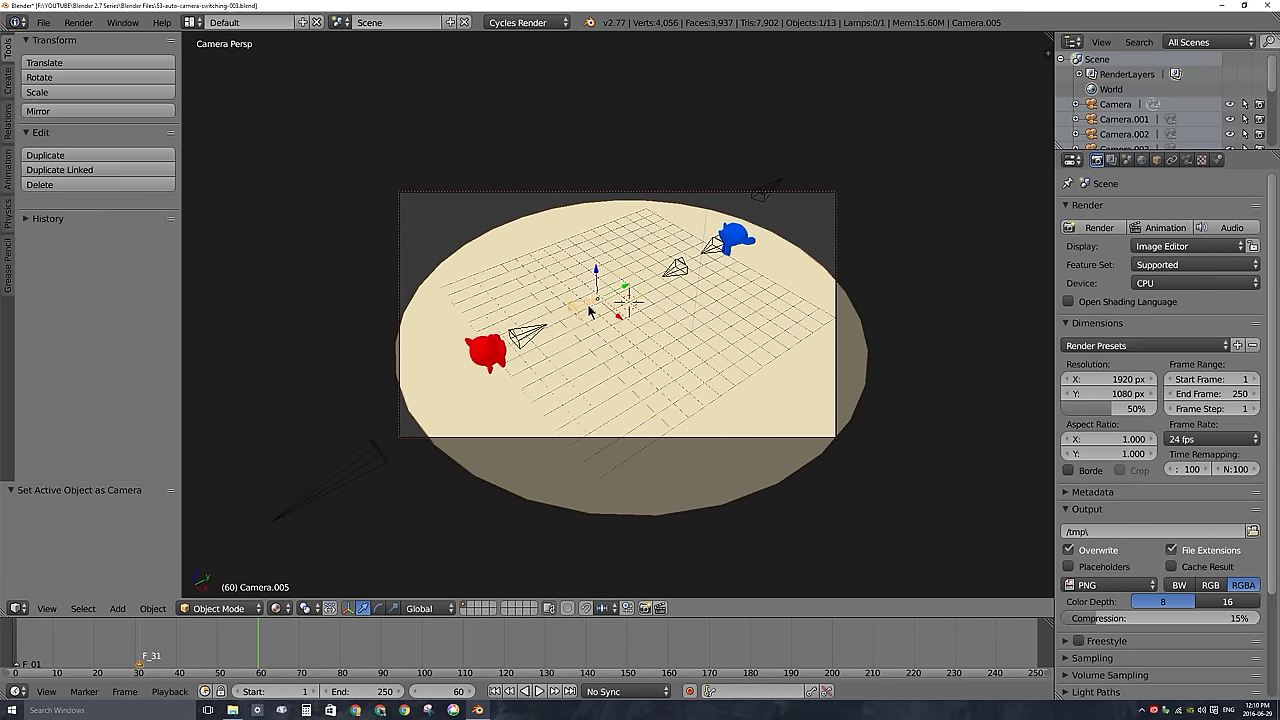
right_click(686, 275)
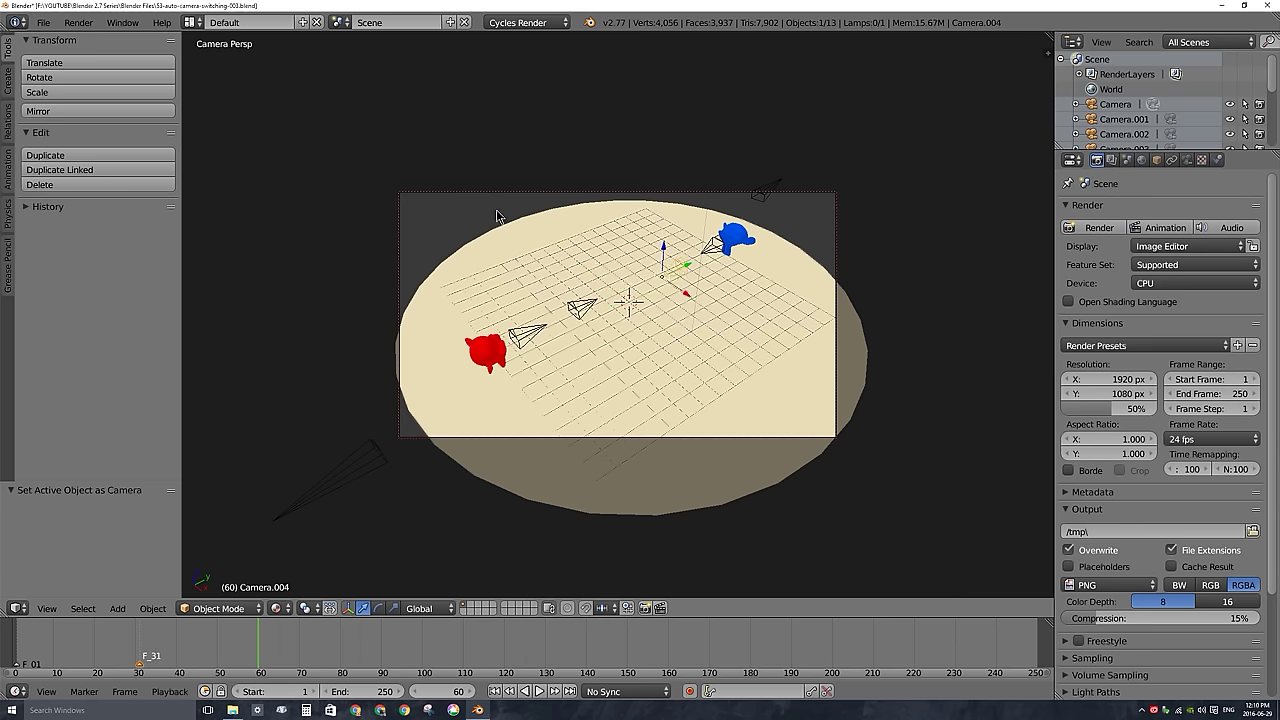
Add marker F_60 at frame 60, bind Camera to it, and rewind to frame 0
key("KP_0")
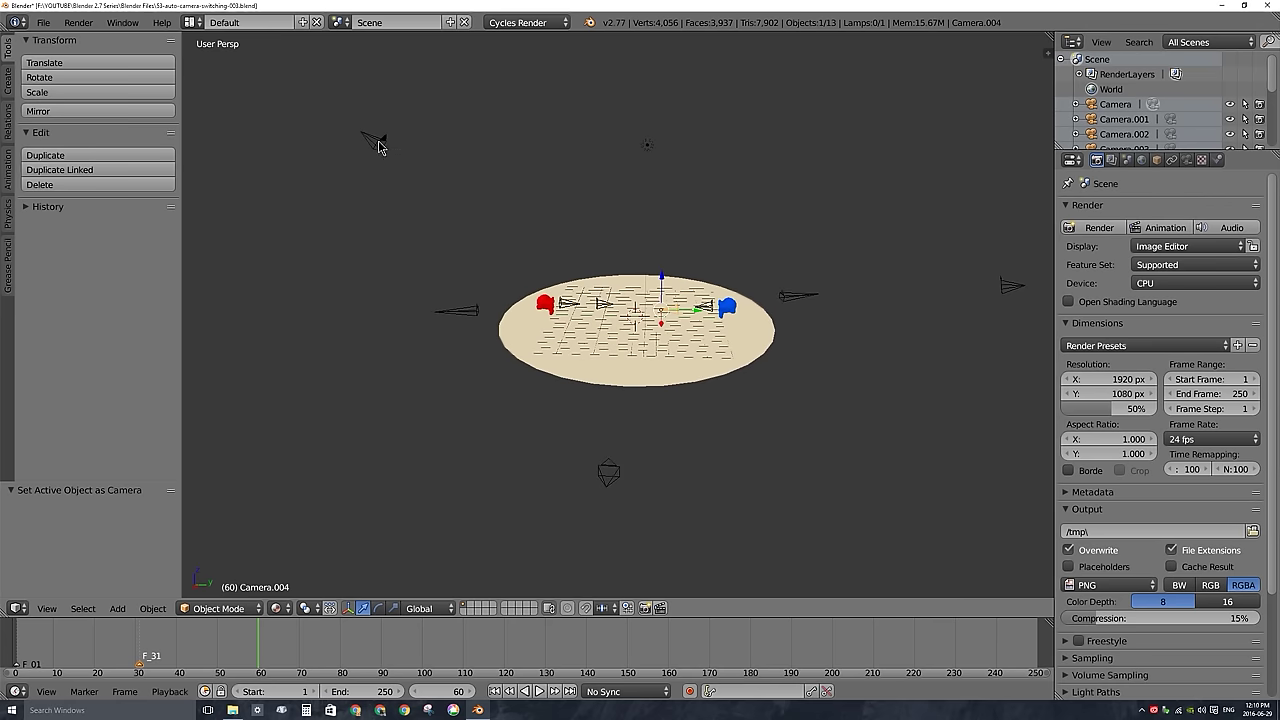
right_click(383, 143)
middle_click_drag(388, 150, 477, 332)
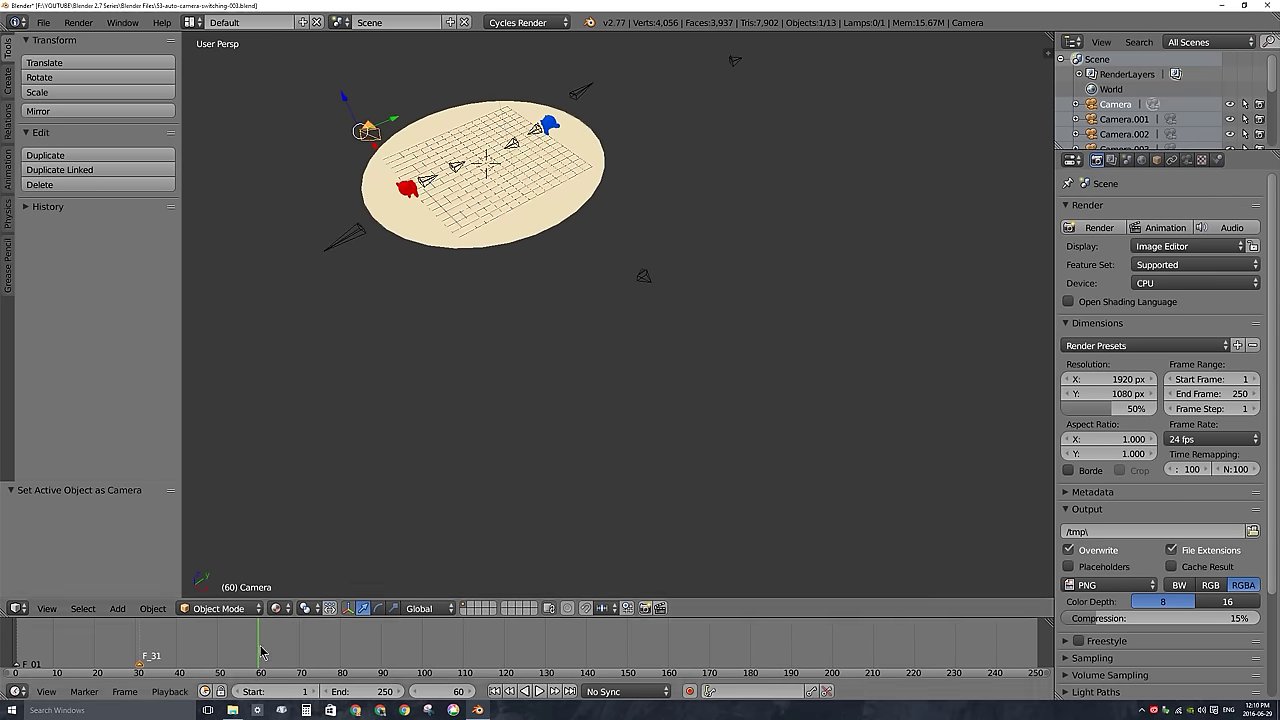
key("m")
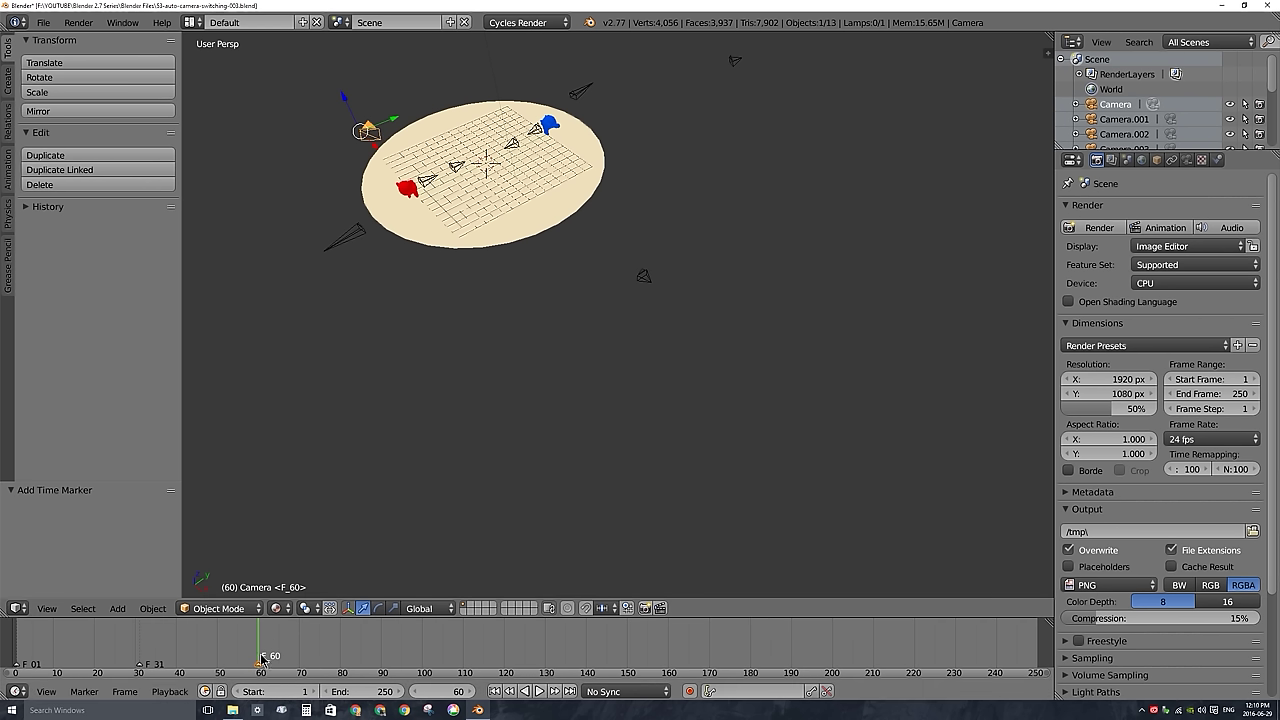
key("ctrl+b")
left_click_drag(268, 643, 15, 645)
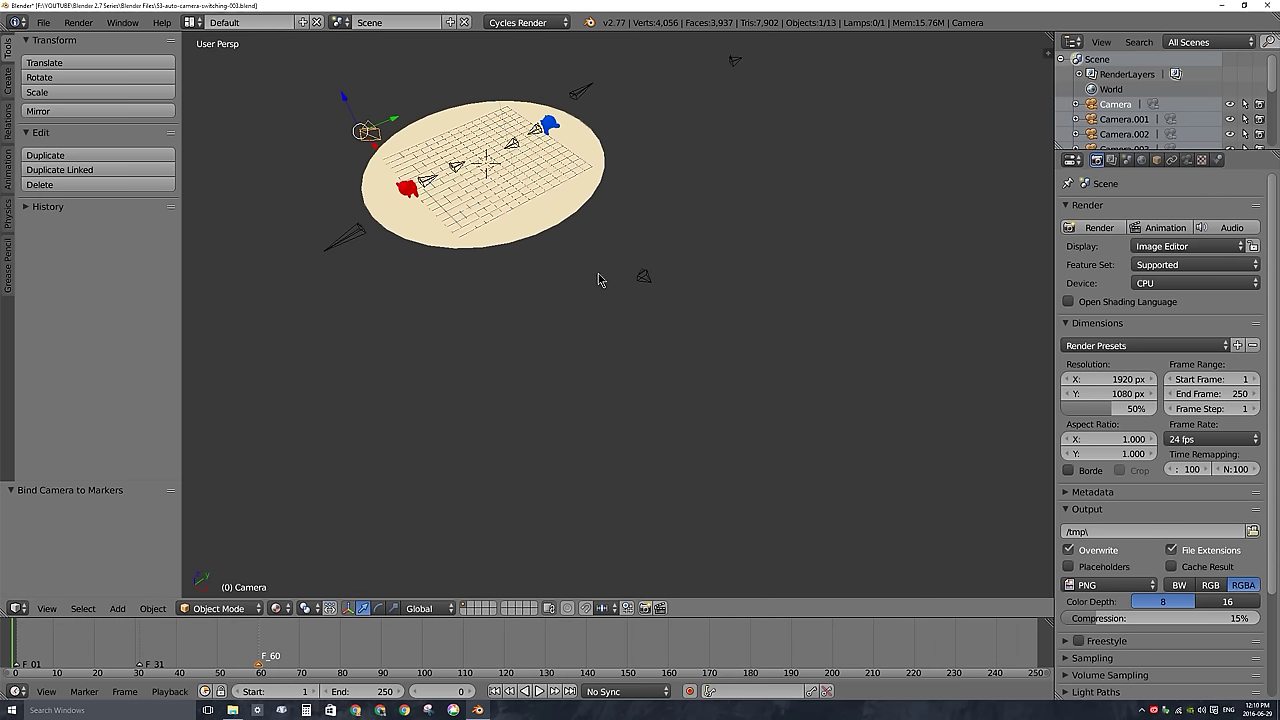
Play the animation in camera view to check the cuts at F_01, F_31 and F_60, then stop
key("KP_0")
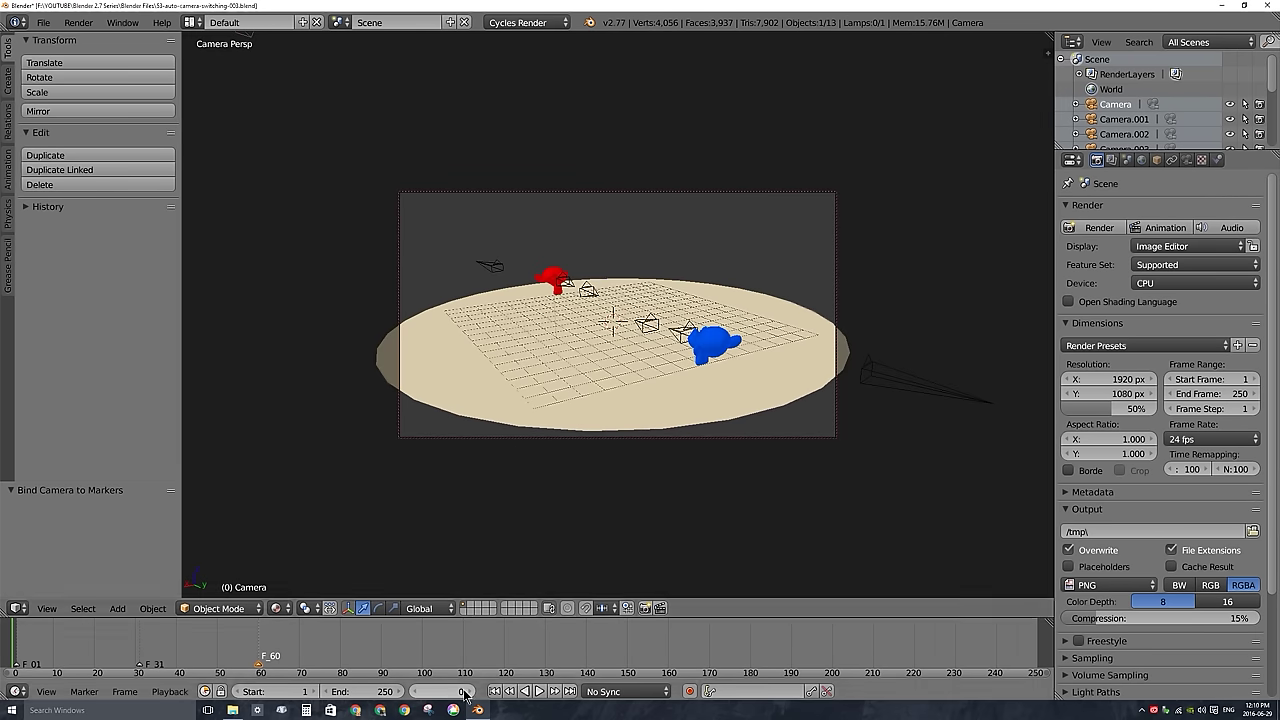
left_click(540, 691)
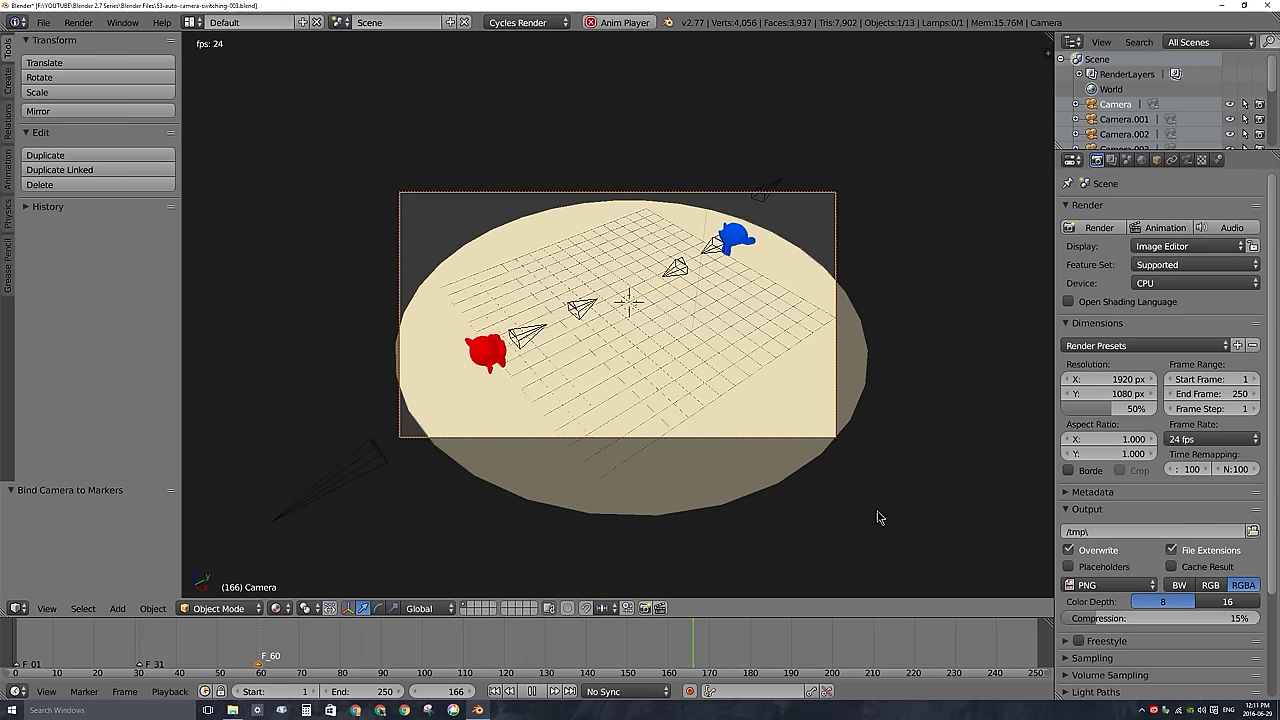
key("Escape")
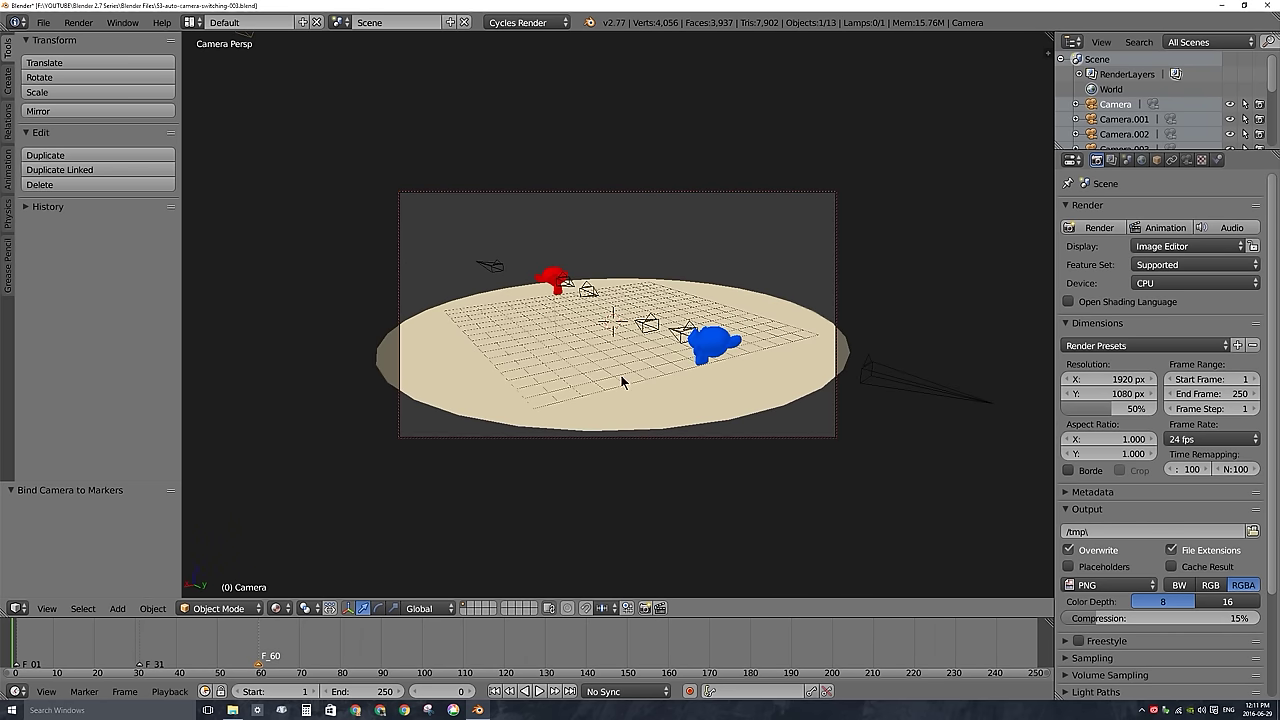
Select Camera.002, show its 120 mm lens settings, and return to the free perspective view
right_click(489, 266)
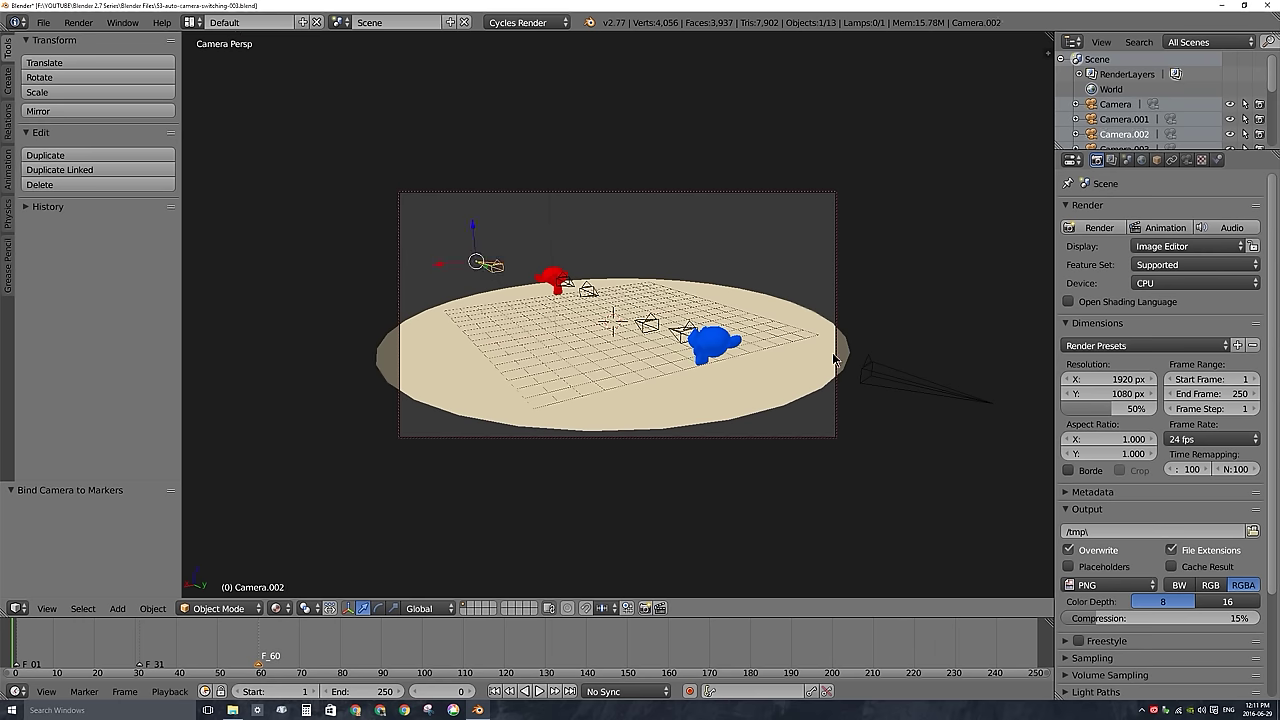
right_click(886, 375)
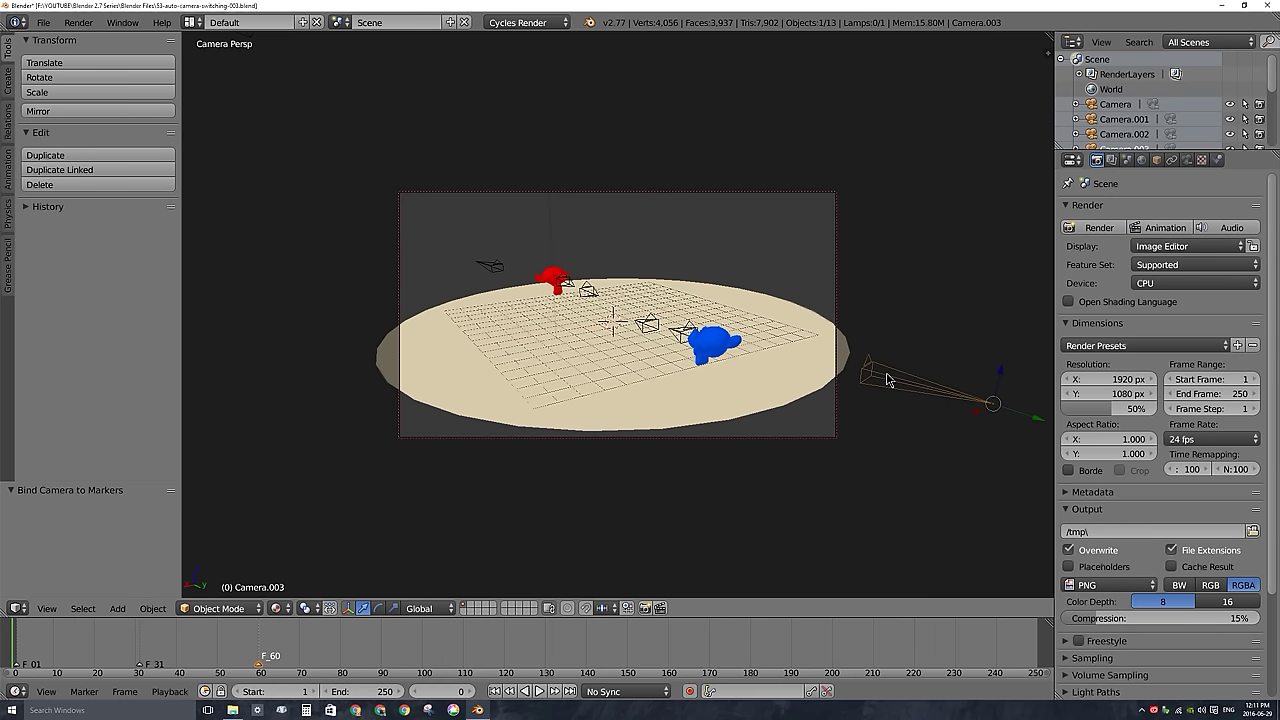
right_click(490, 268)
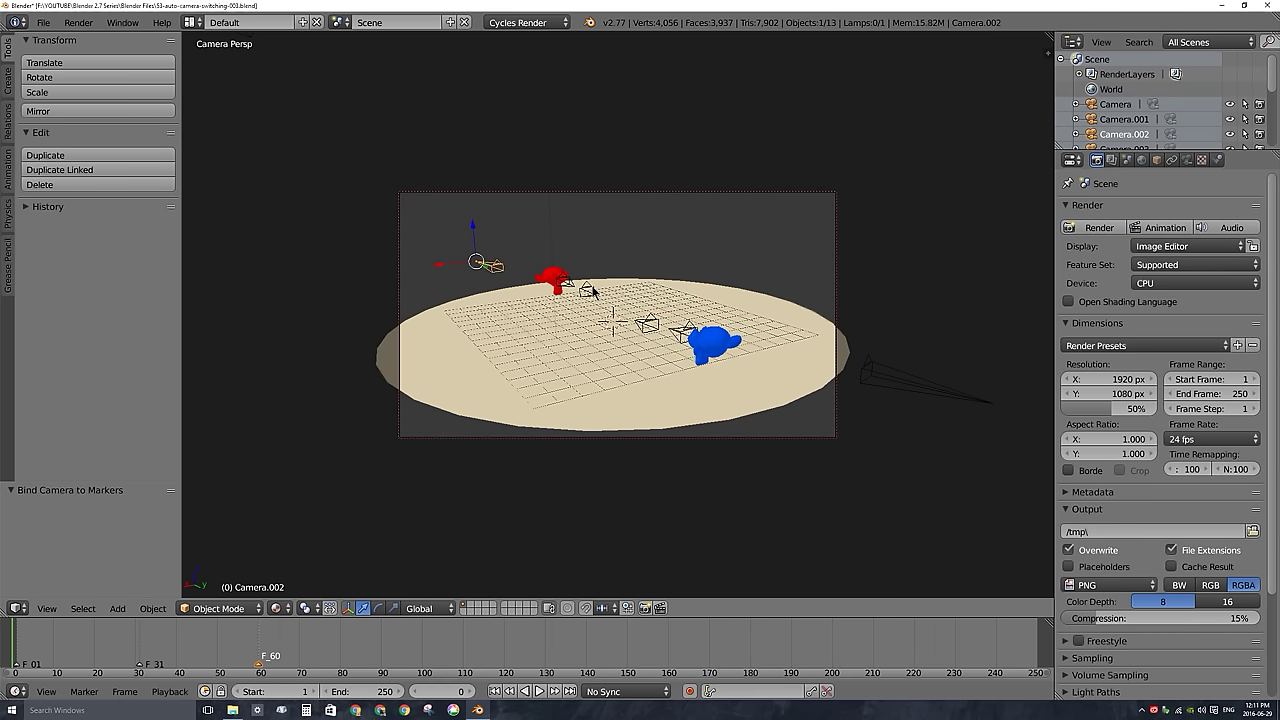
left_click(1187, 160)
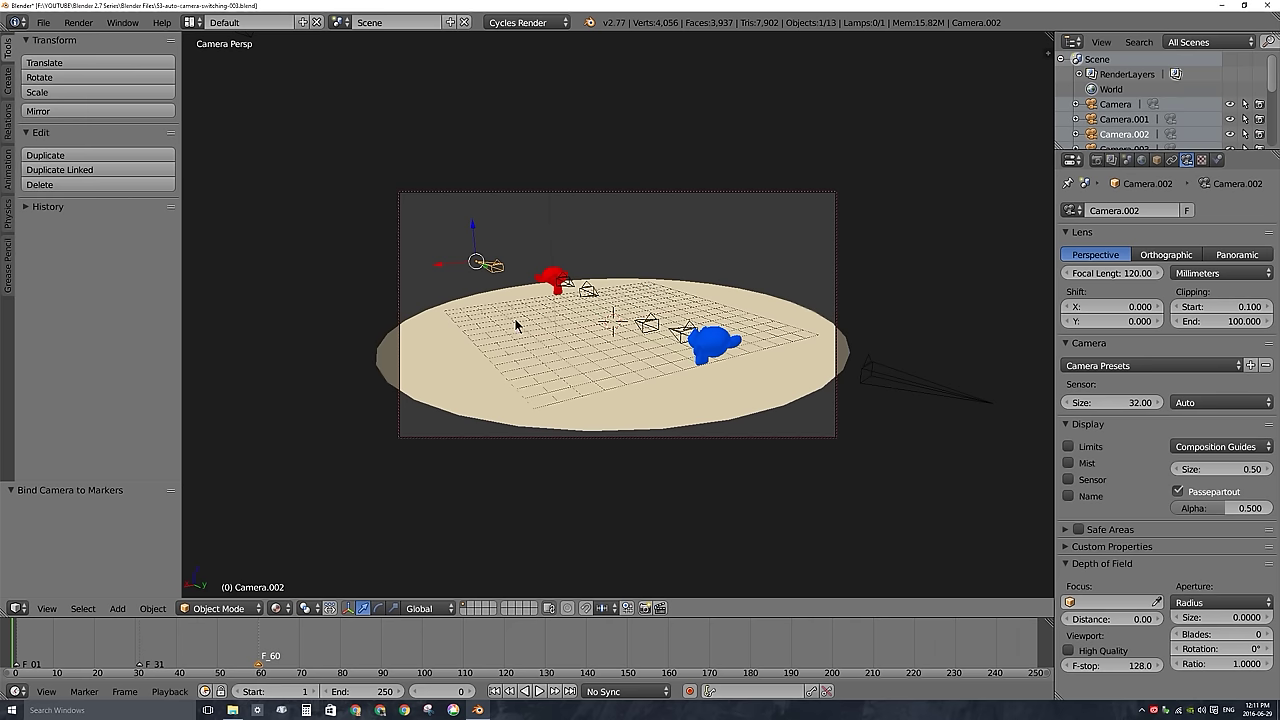
key("KP_0")
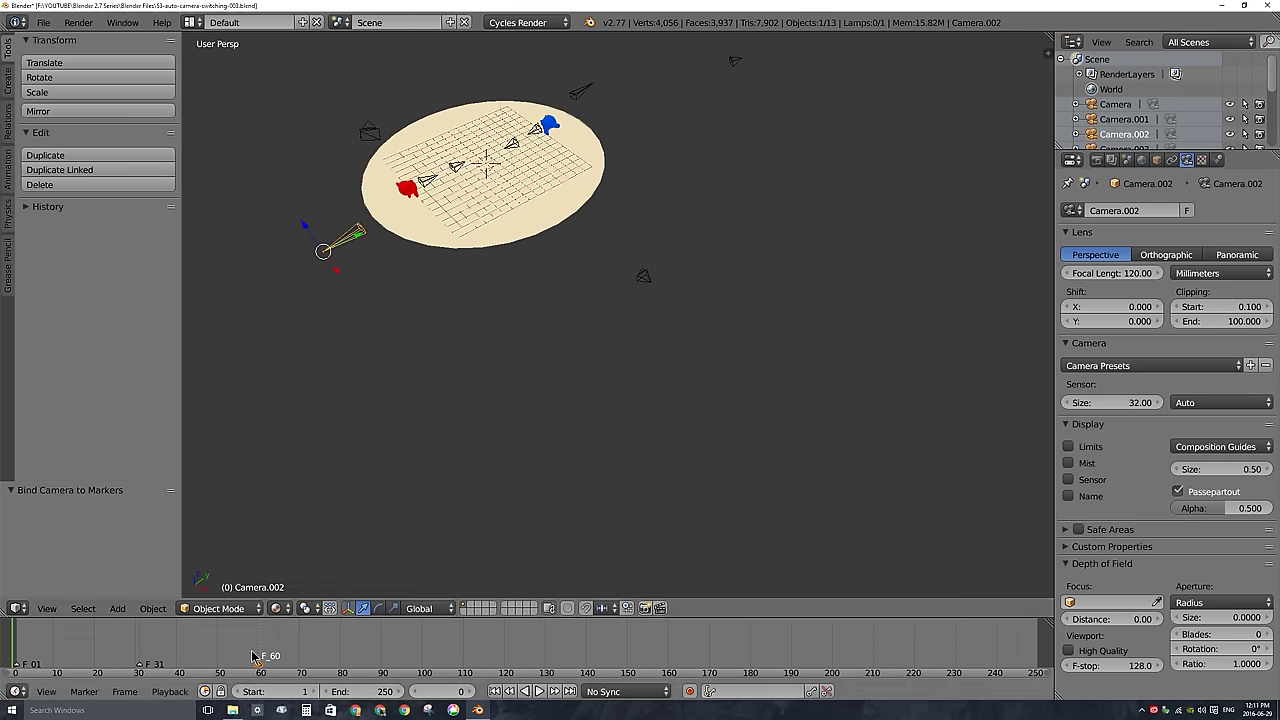
At frame 90, add the F_90 marker and bind Camera.002 to it
left_click_drag(336, 648, 363, 648)
key("alt+a")
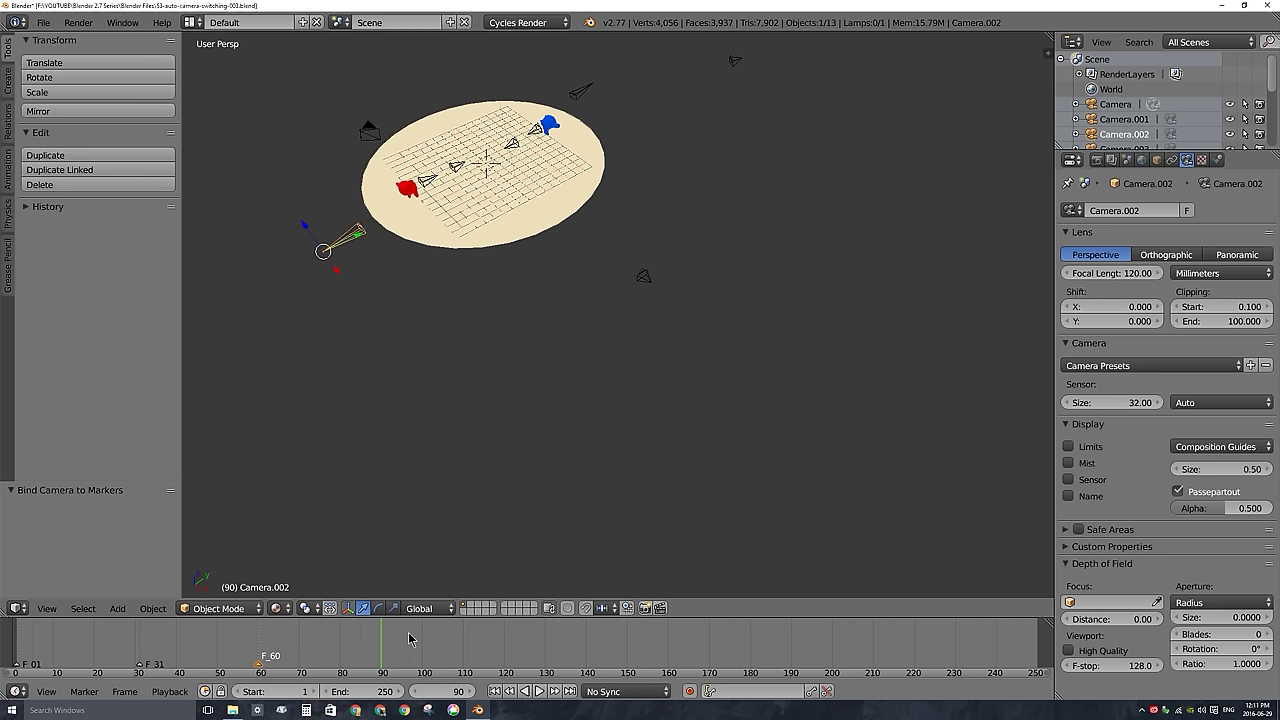
key("m")
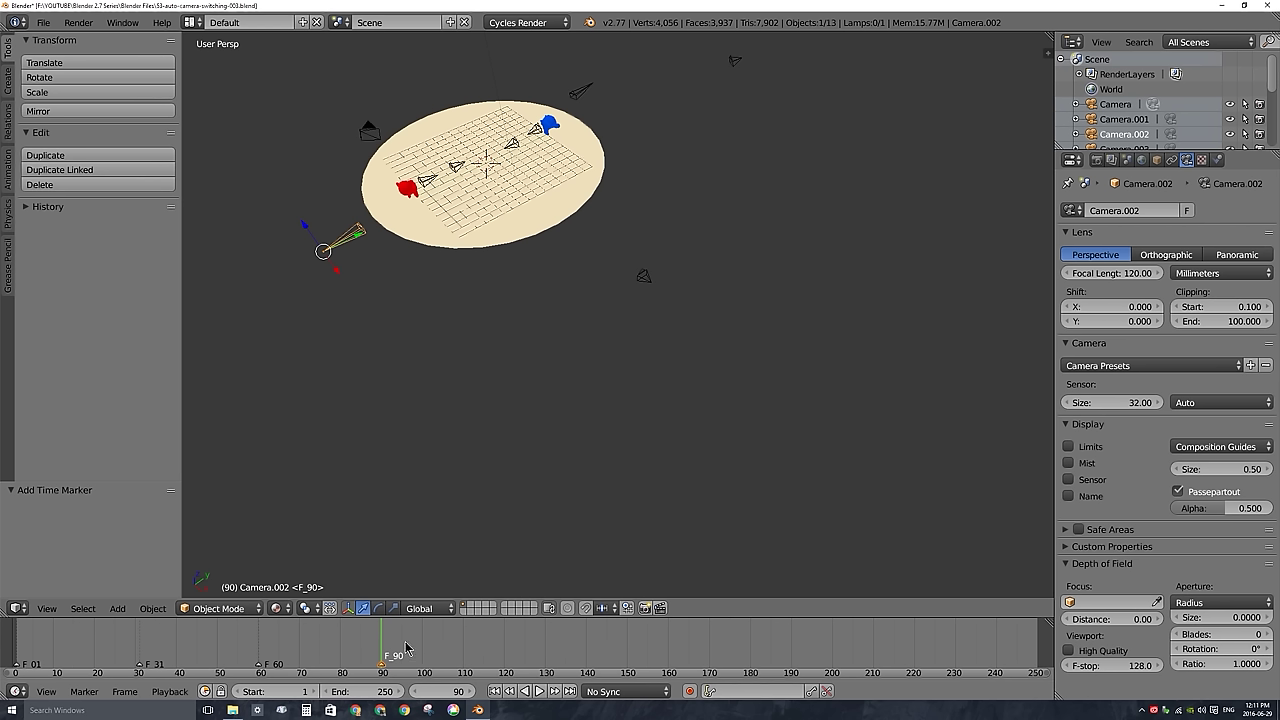
key("ctrl+b")
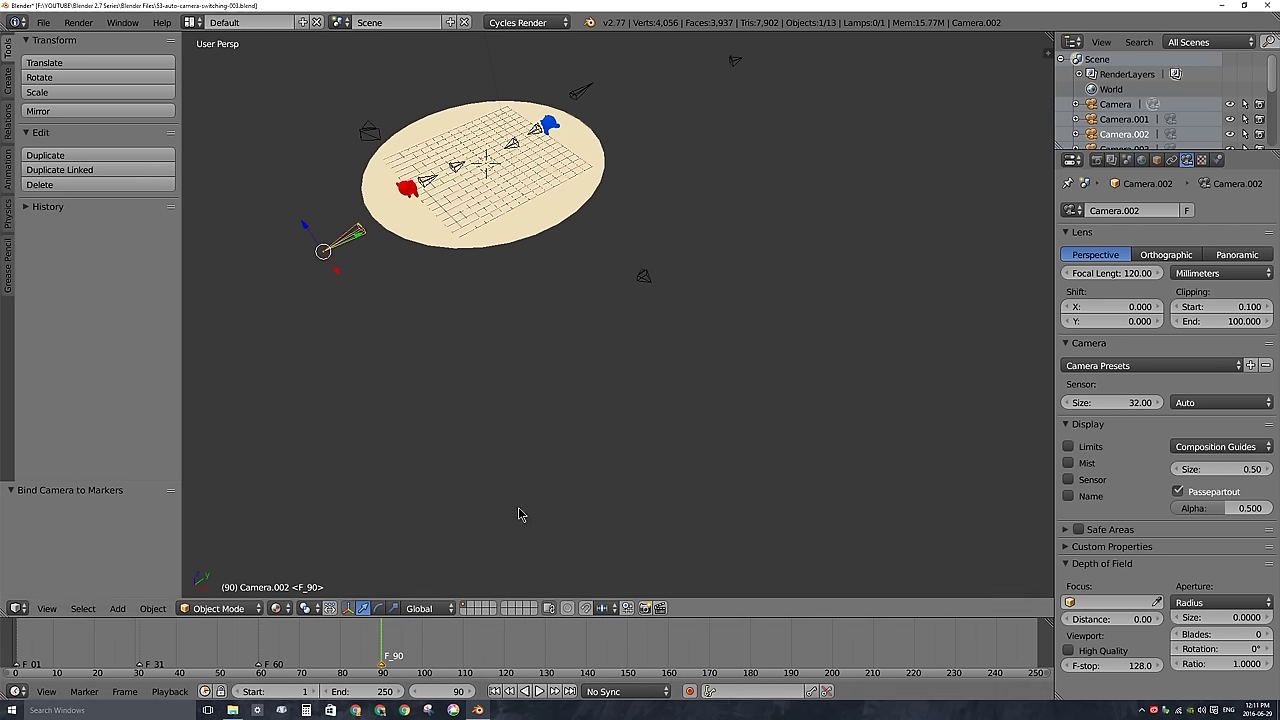
At frame 120, select Camera.005 and add the F_120 marker bound to it
key("alt+a")
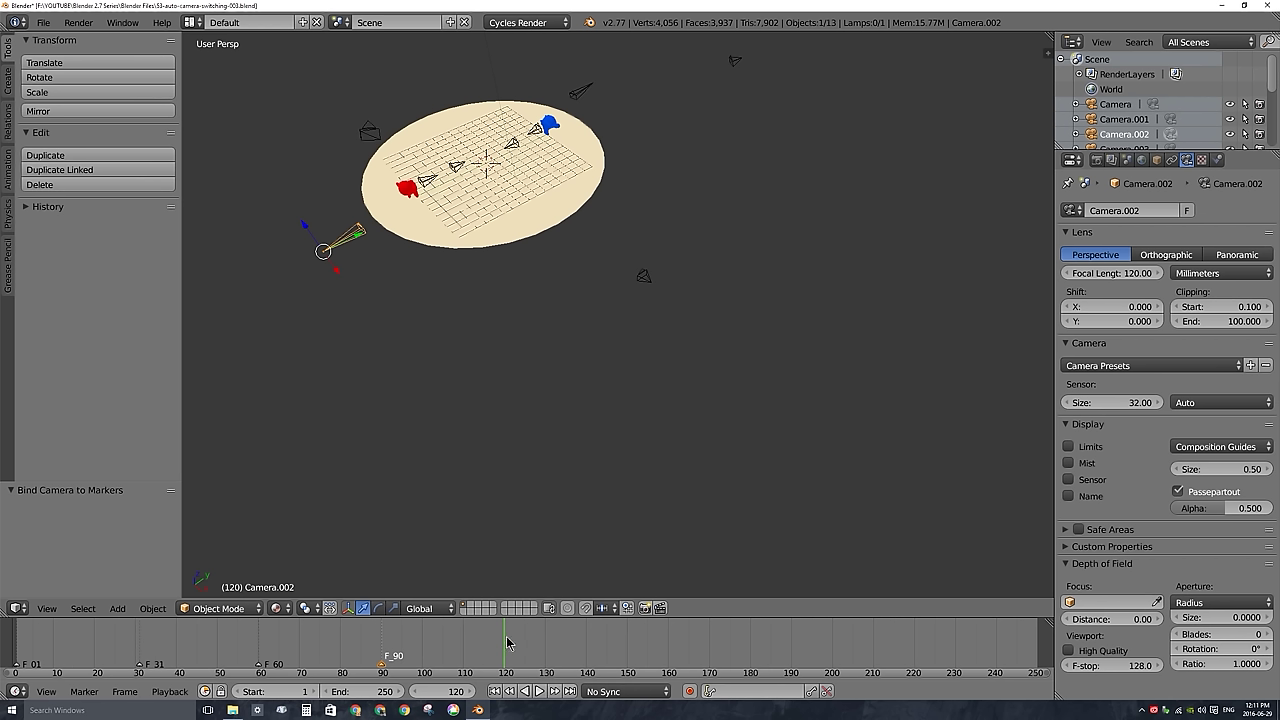
right_click(458, 168)
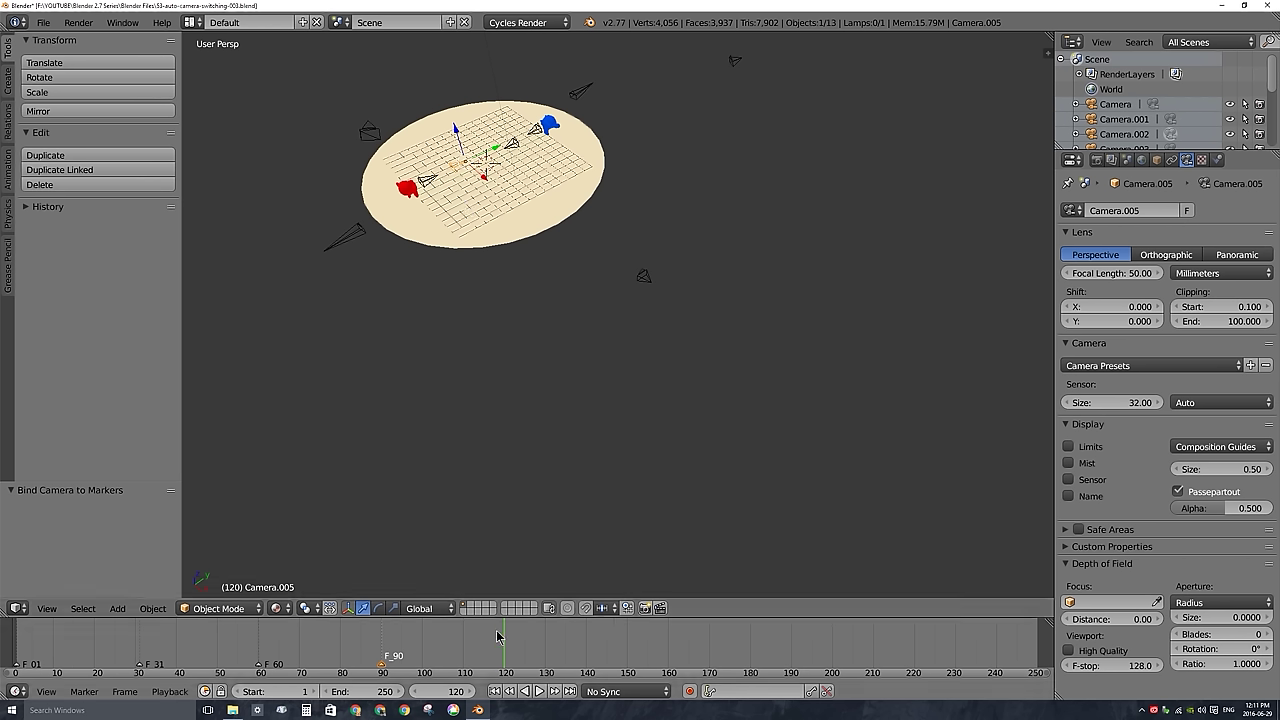
key("m")
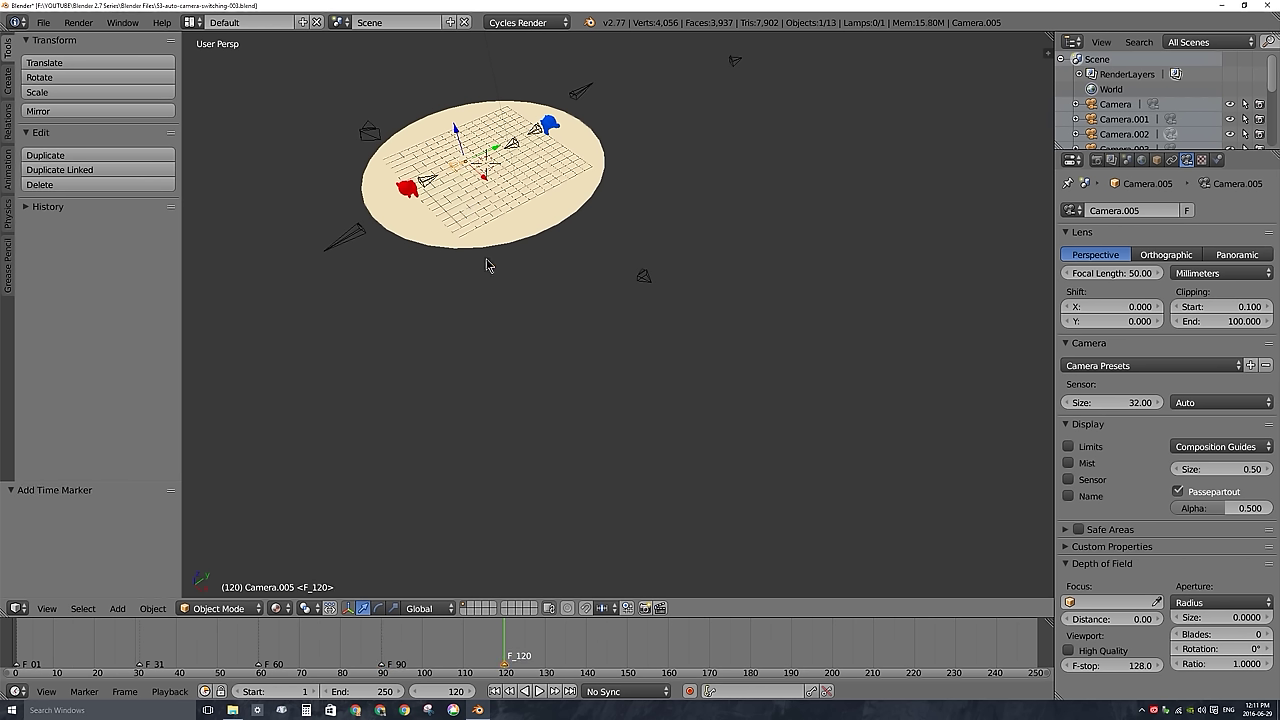
key("ctrl+b")
Rewind to frame 0, play back through the active camera view, then stop playback
left_click(533, 691)
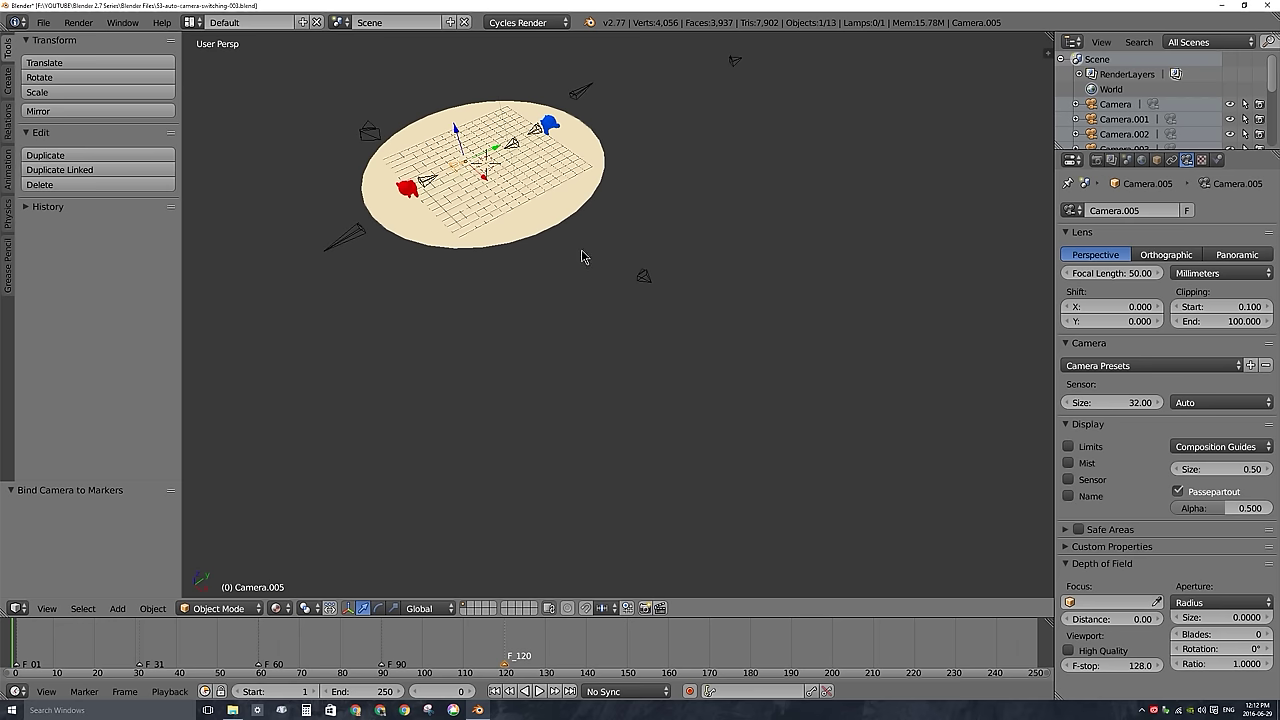
key("KP_0")
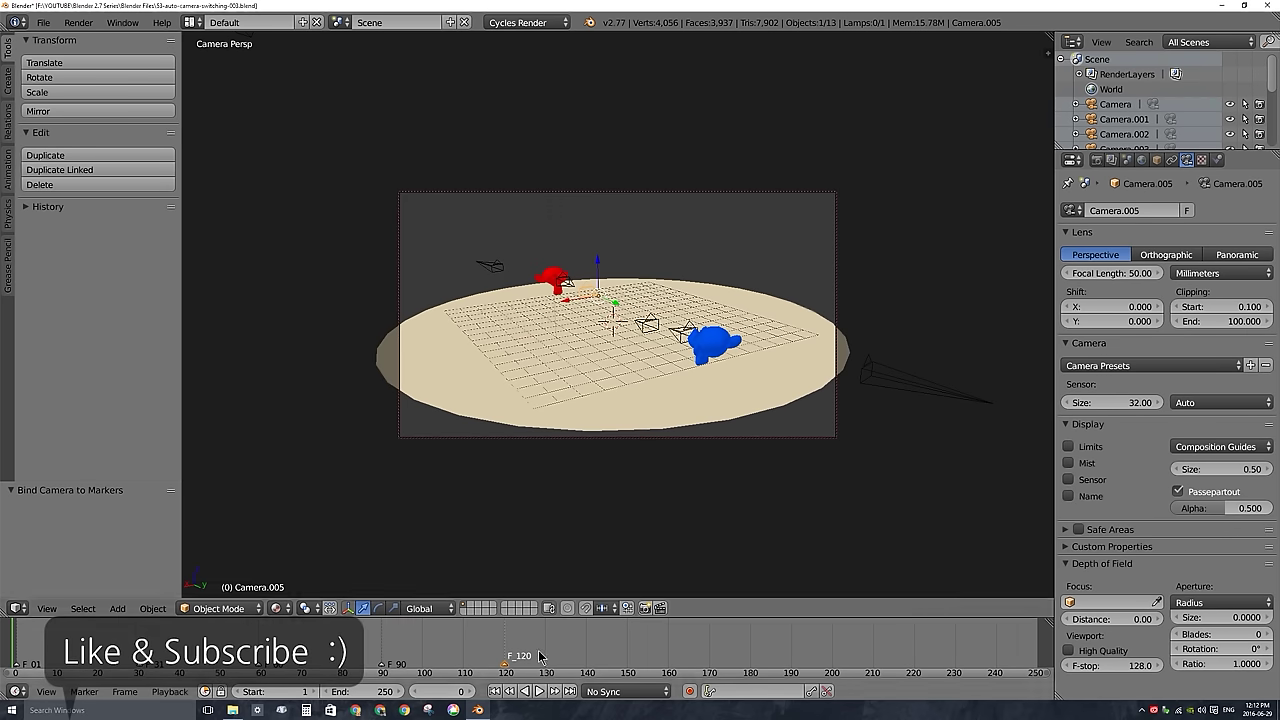
left_click(538, 691)
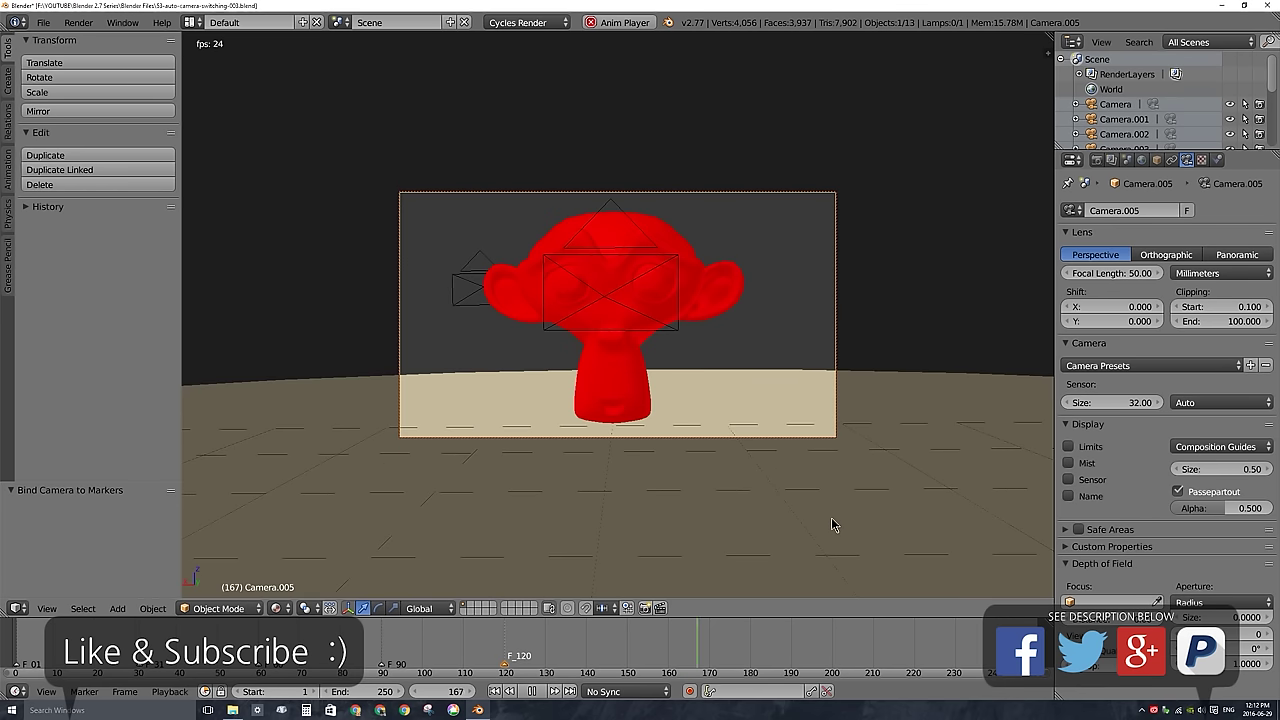
key("Escape")
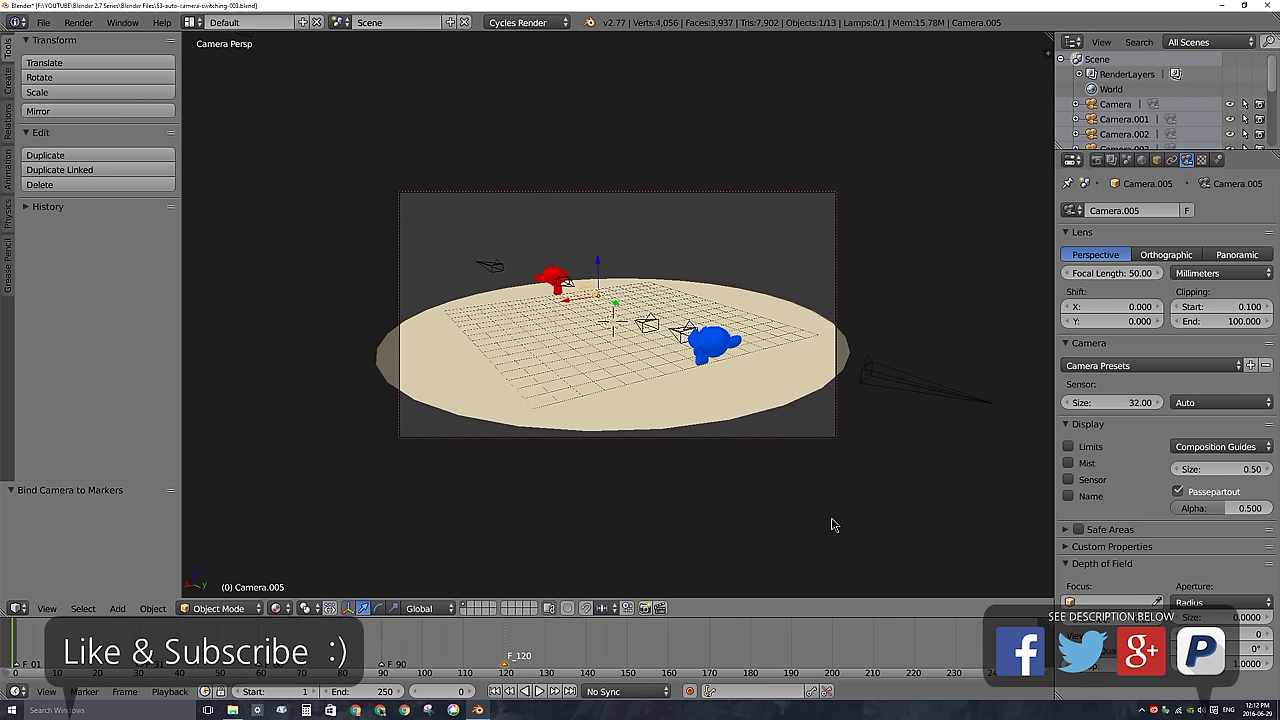